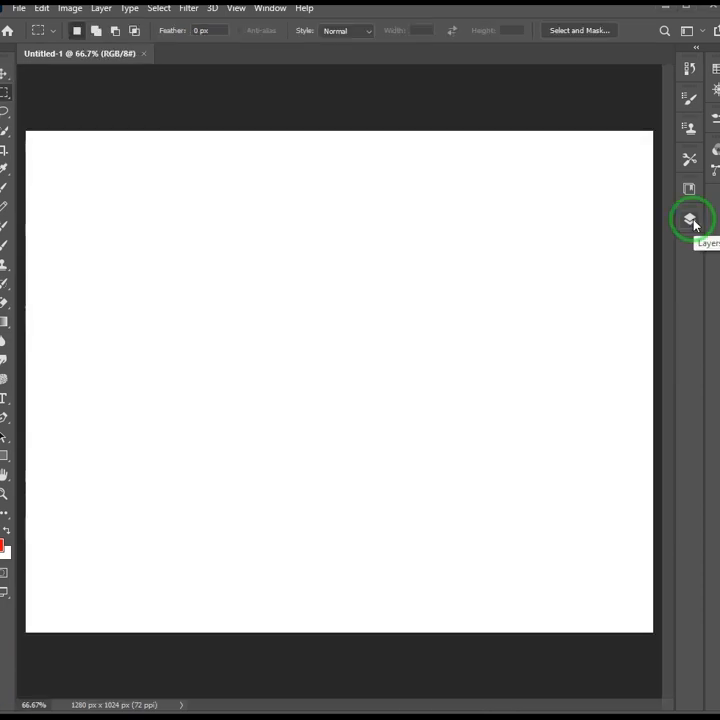
- Add a gradient fill layer above the Background and set its style to Radial
click(690, 219)
click(591, 480)
click(617, 237)
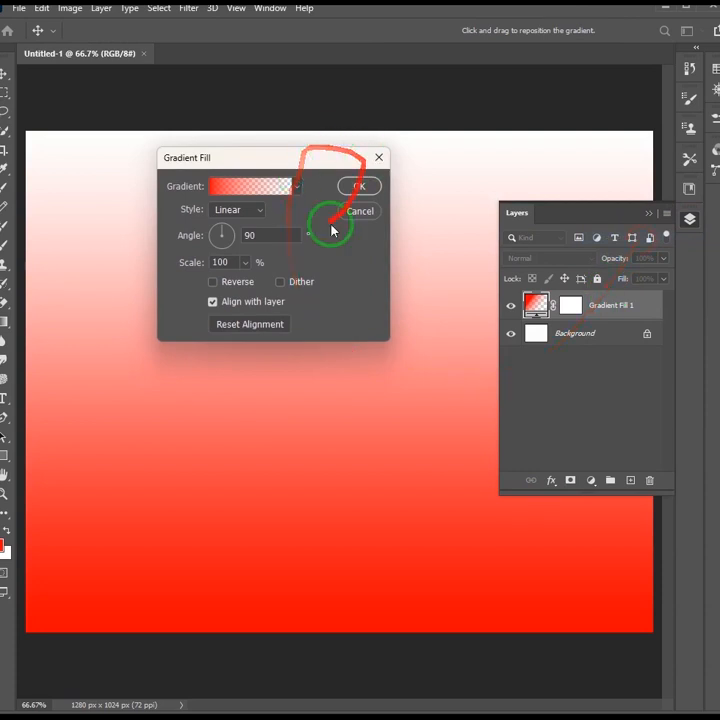
click(233, 210)
click(240, 240)
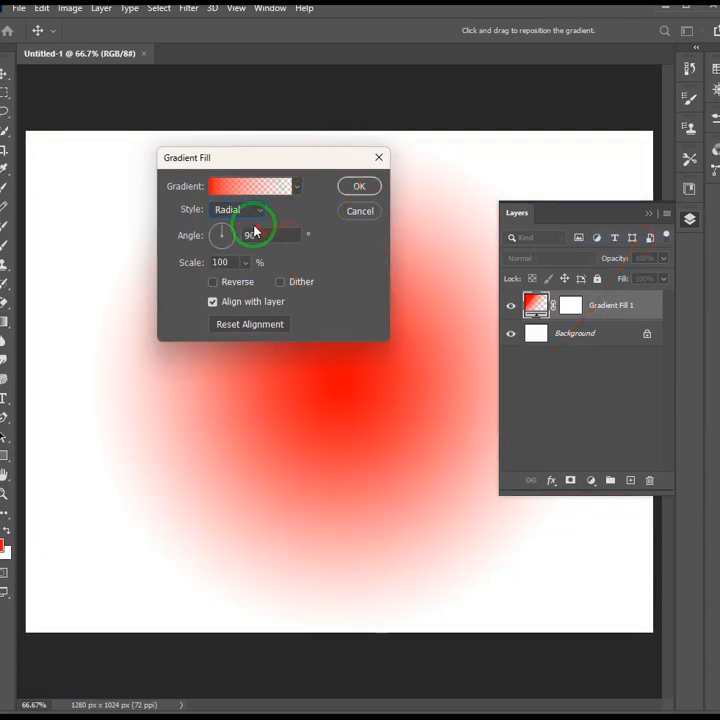
- Change the fill's gradient to the Black, White preset from the Basics group
click(240, 188)
click(182, 385)
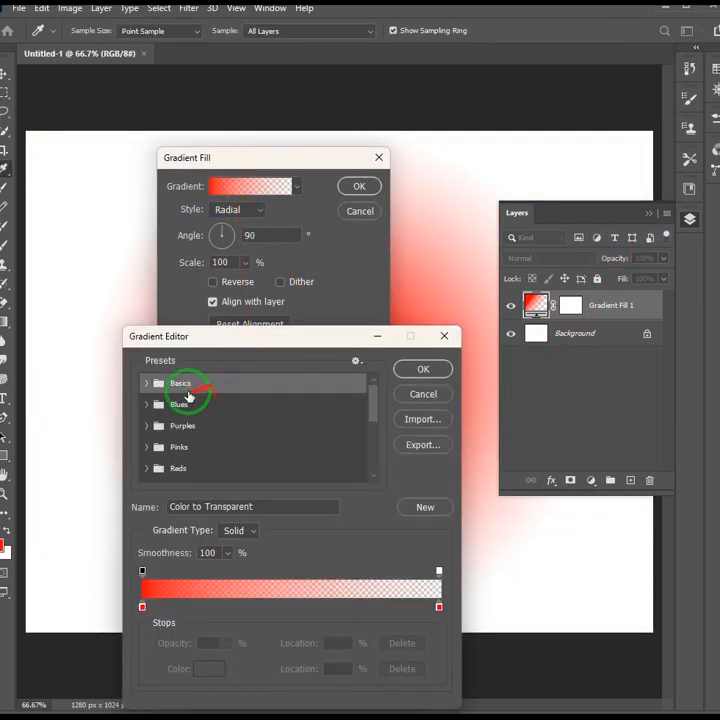
click(147, 383)
click(211, 404)
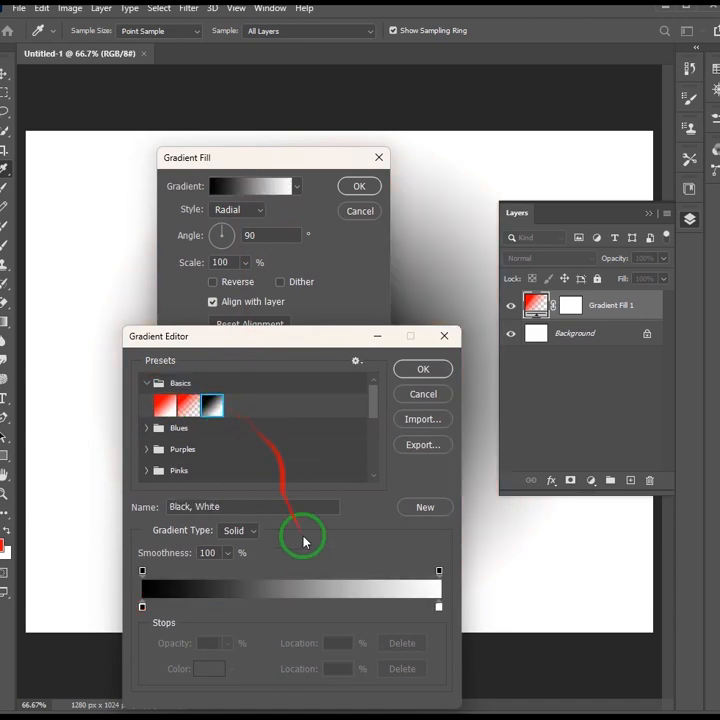
click(143, 607)
click(418, 370)
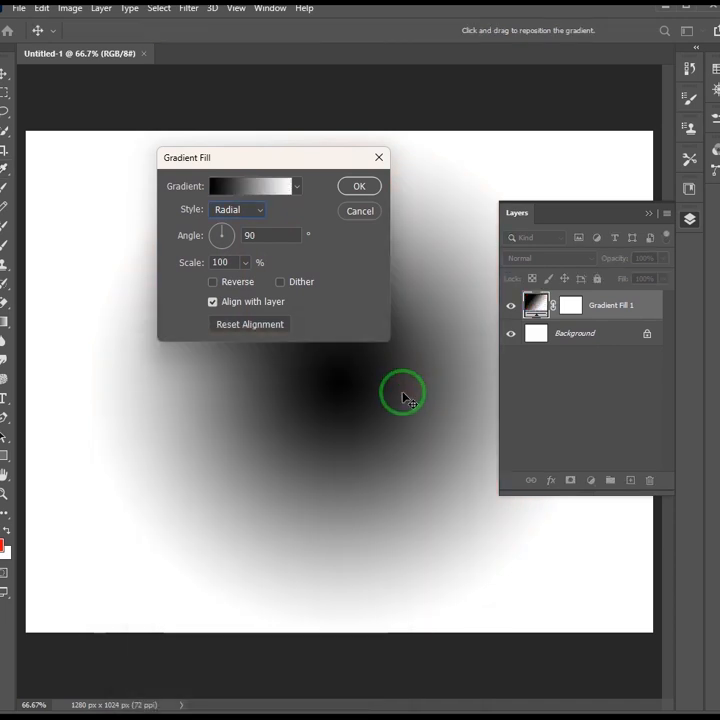
- Reorder the gradient's color stops so white is at 0% and black at 100%
click(249, 187)
drag(144, 607, 273, 608)
drag(439, 607, 138, 615)
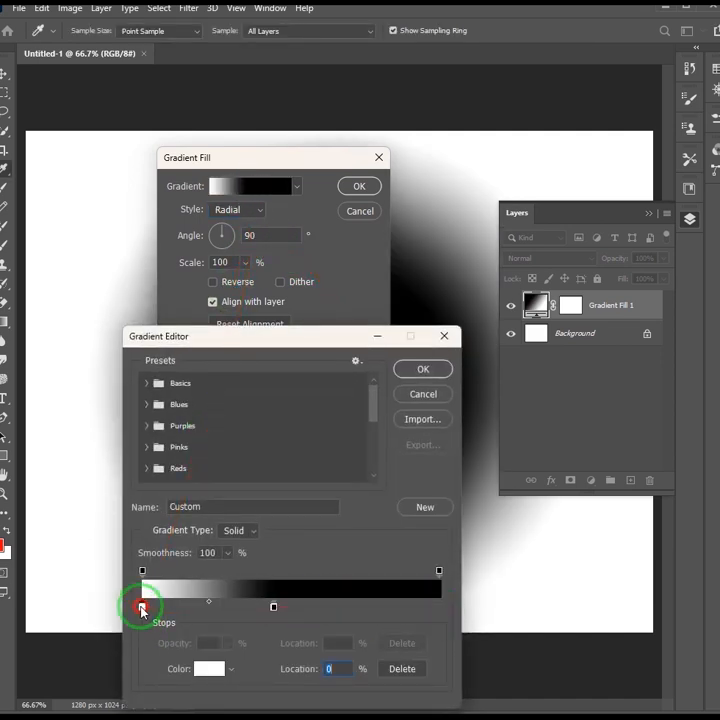
drag(273, 607, 443, 617)
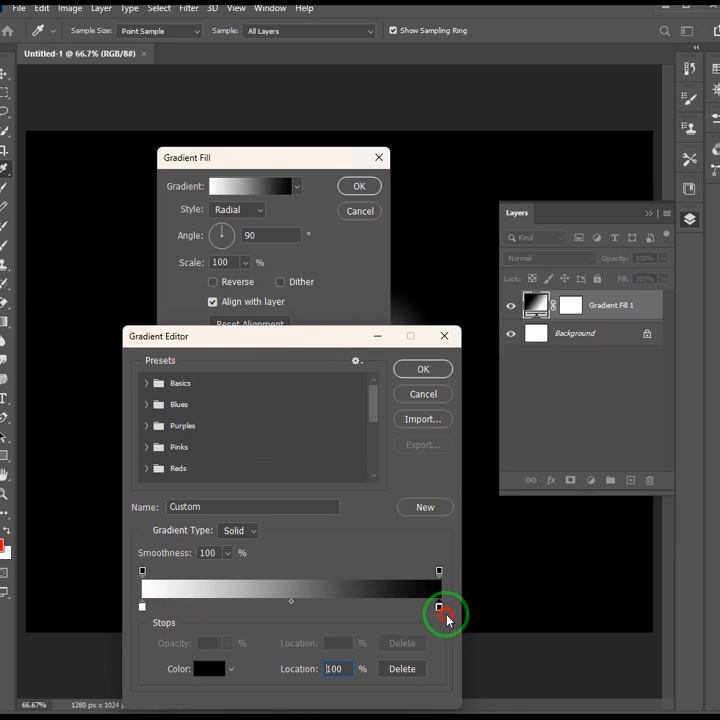
click(423, 369)
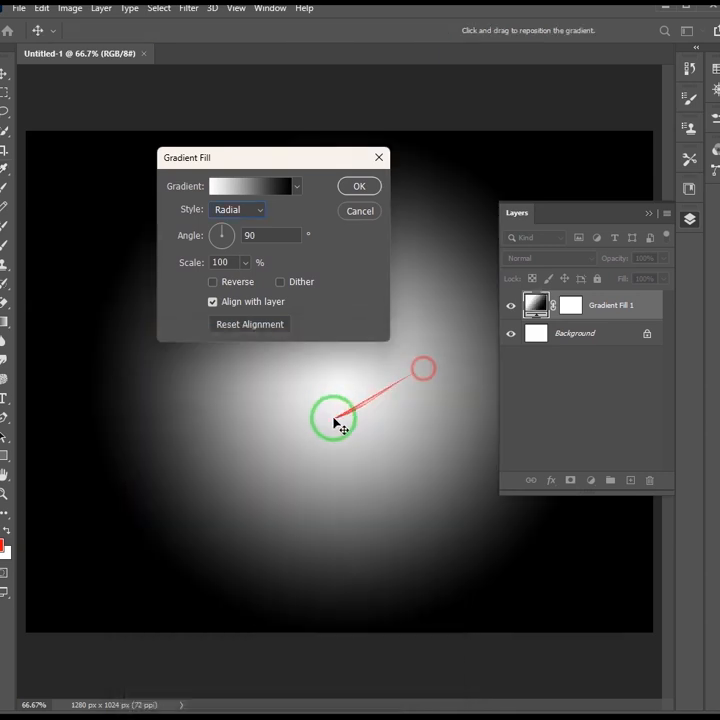
- Scale the radial gradient to 182% and apply the gradient fill
drag(196, 266, 238, 268)
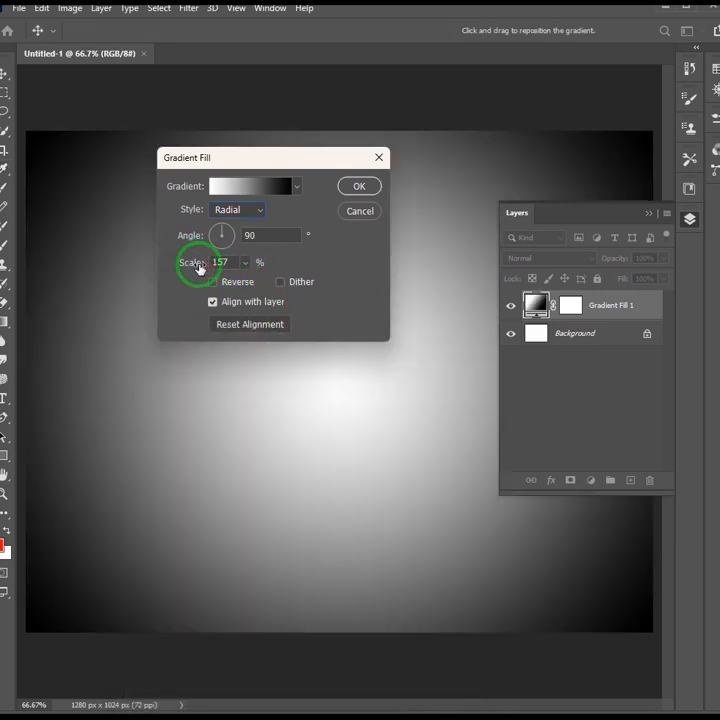
drag(191, 266, 209, 262)
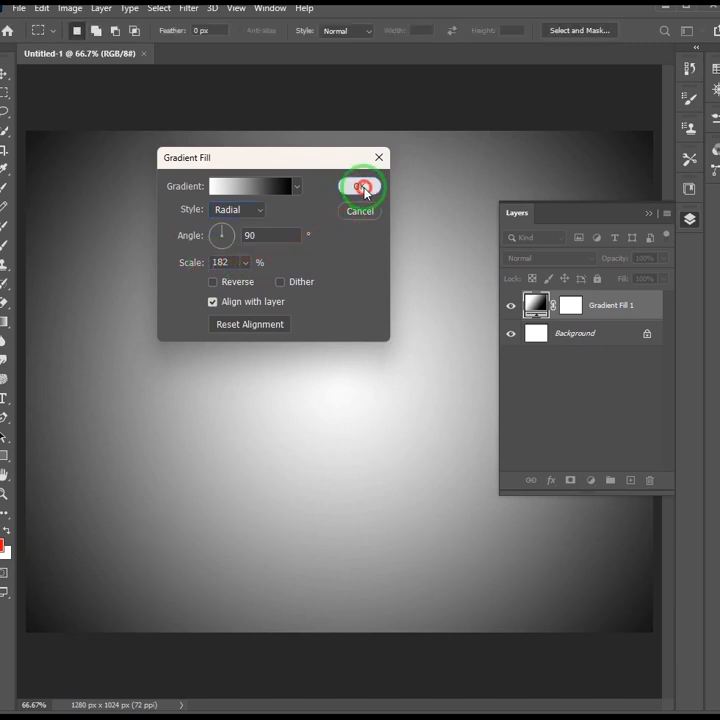
click(359, 186)
click(648, 214)
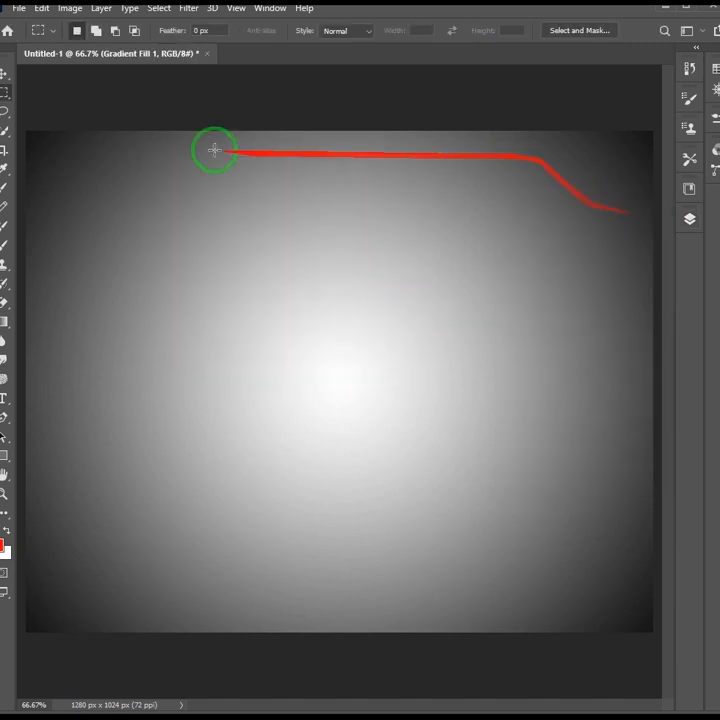
- Place a yellow Lorem Ipsum text line and enlarge it to about 658%, centred horizontally in the canvas's upper half
click(5, 397)
click(262, 246)
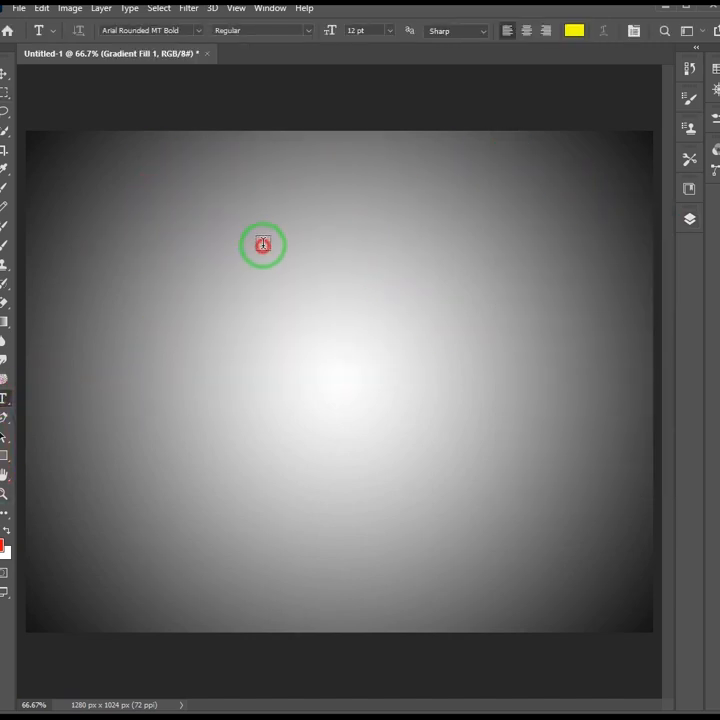
click(4, 74)
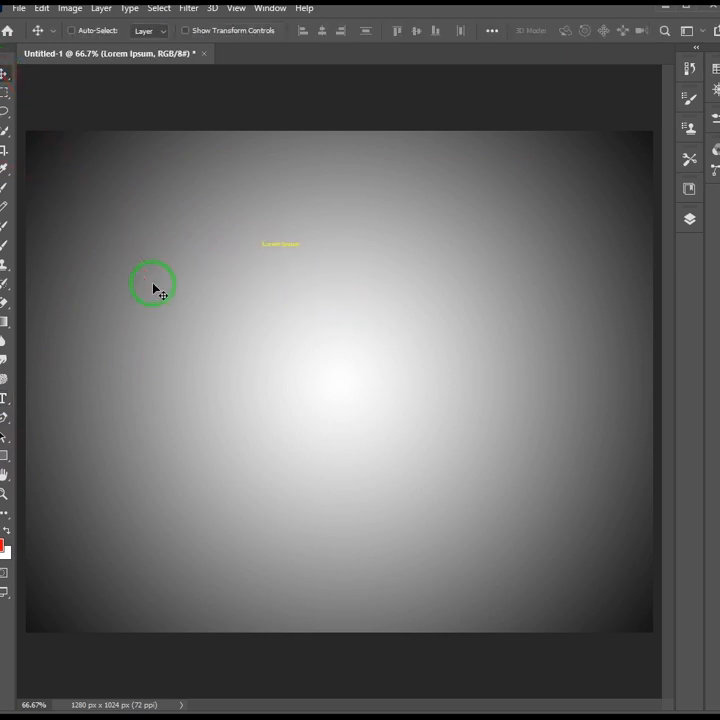
key(ctrl+t)
drag(298, 248, 363, 278)
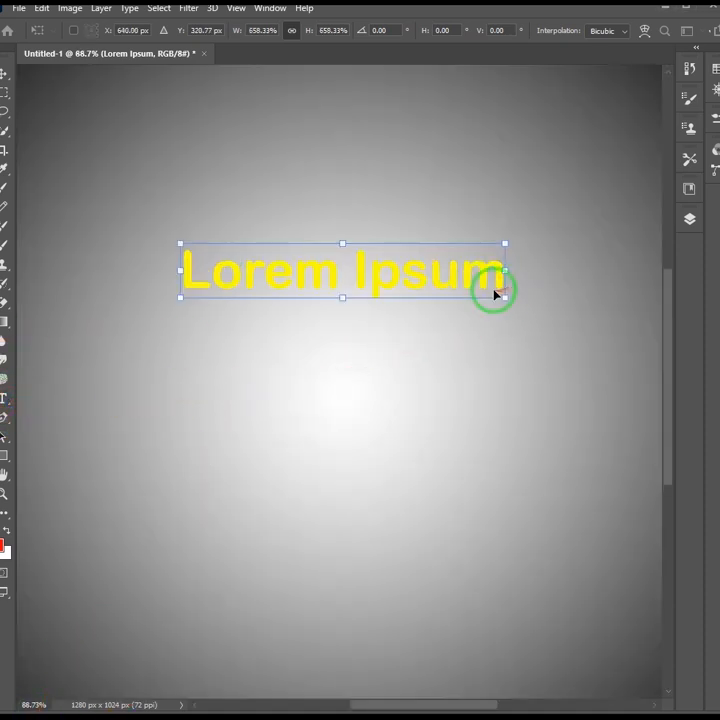
- Replace the Lorem Ipsum placeholder with the text 3D TEXT
click(3, 400)
click(500, 275)
key(BackSpace)
key(BackSpace)
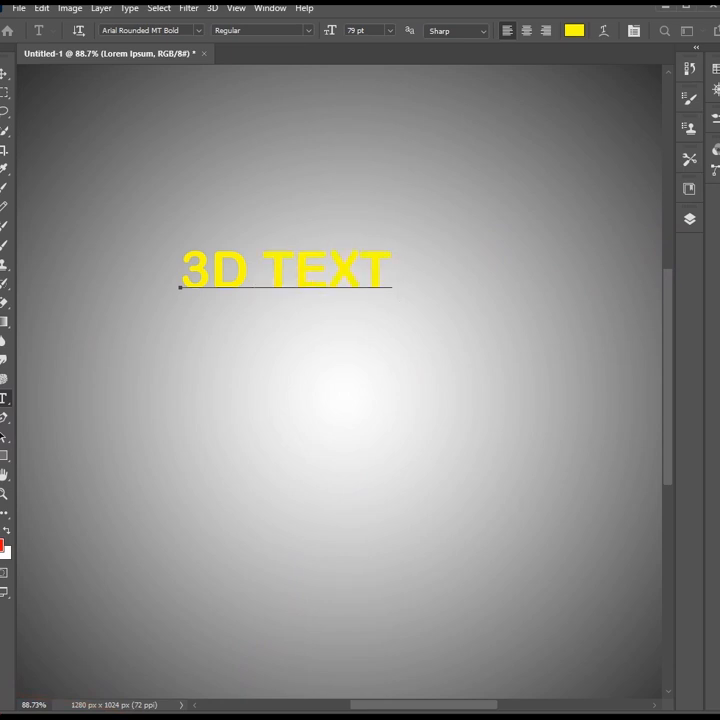
click(3, 77)
- Duplicate the 3D TEXT line directly below itself and change the copy's wording to EFFECT
drag(276, 272, 272, 345)
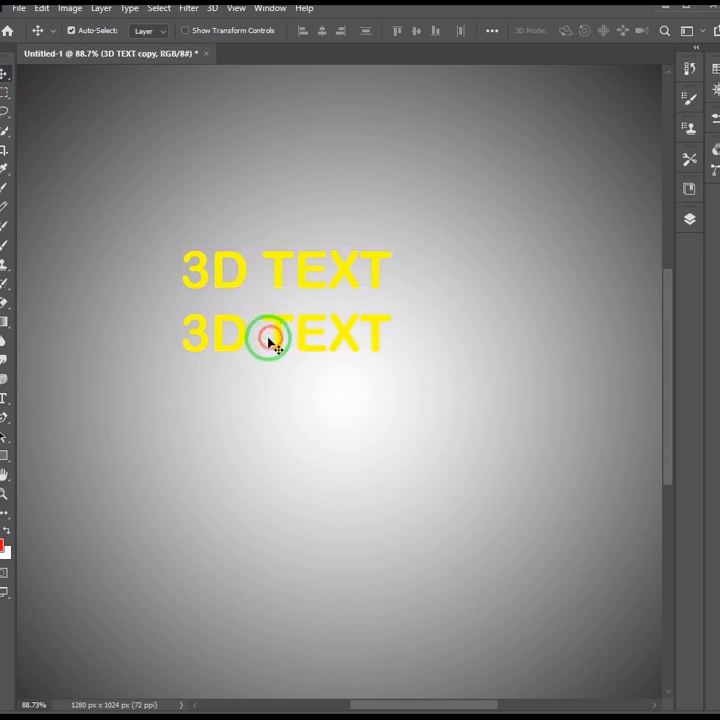
click(7, 400)
click(372, 328)
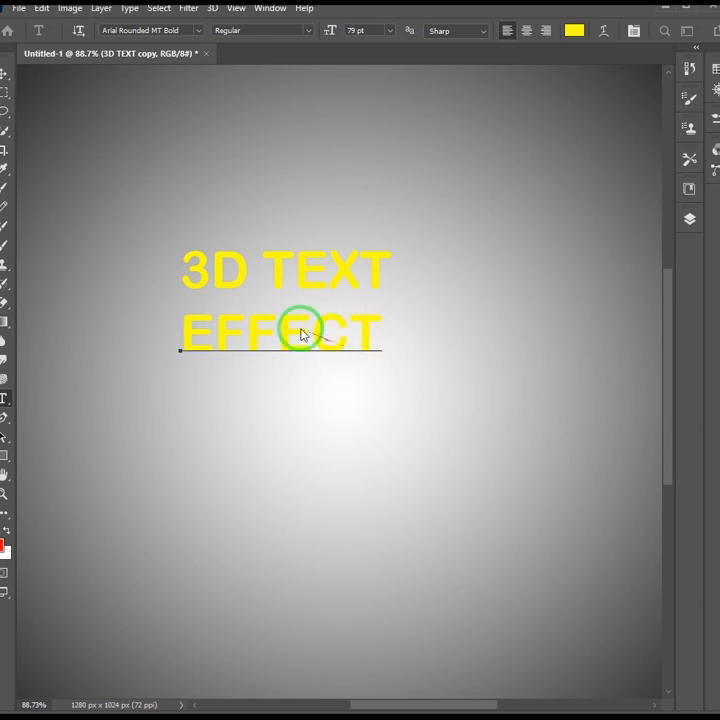
click(8, 75)
- Duplicate the EFFECT line below itself and change the copy's wording to PHOTOSHOP
drag(249, 341, 238, 418)
click(5, 398)
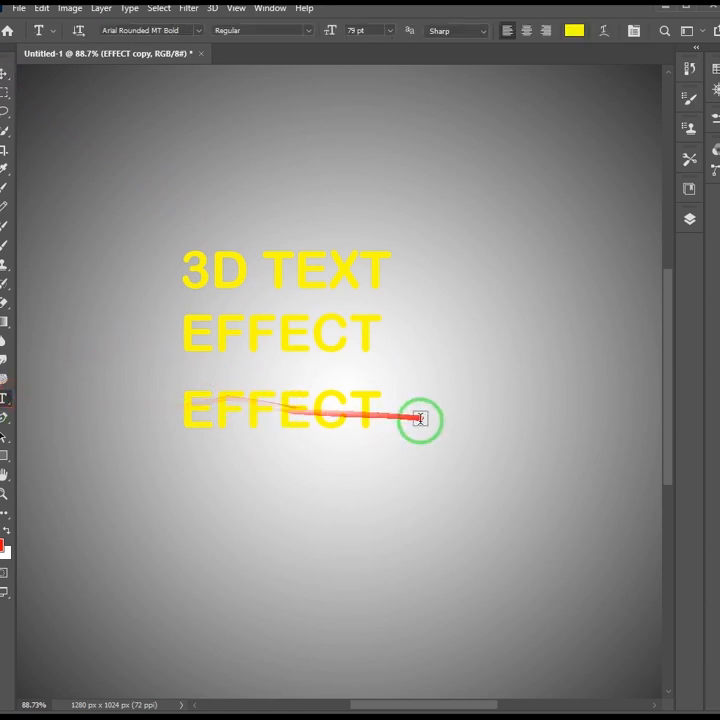
click(377, 404)
key(BackSpace)
key(BackSpace)
key(BackSpace)
key(BackSpace)
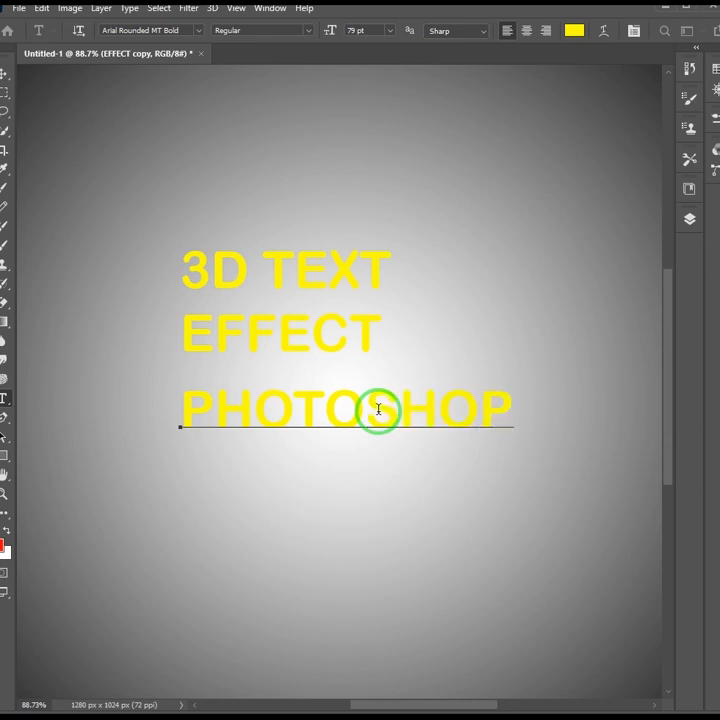
click(5, 73)
- Arrange the three text lines with even vertical spacing, roughly centred above one another
drag(275, 284, 309, 280)
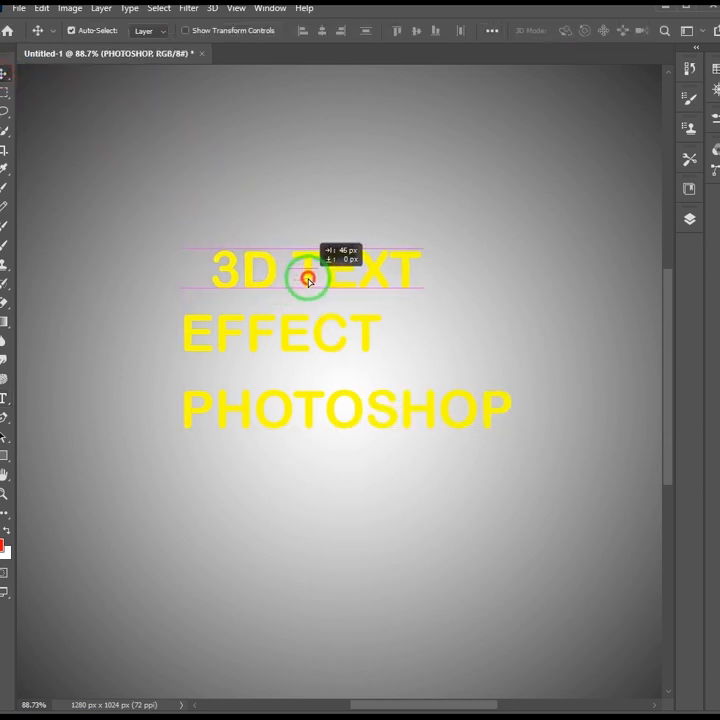
drag(284, 349, 307, 457)
drag(321, 370, 320, 370)
click(527, 312)
mouse_move(348, 450)
mouse_down()
mouse_move(333, 444)
mouse_move(329, 460)
mouse_move(339, 462)
mouse_up()
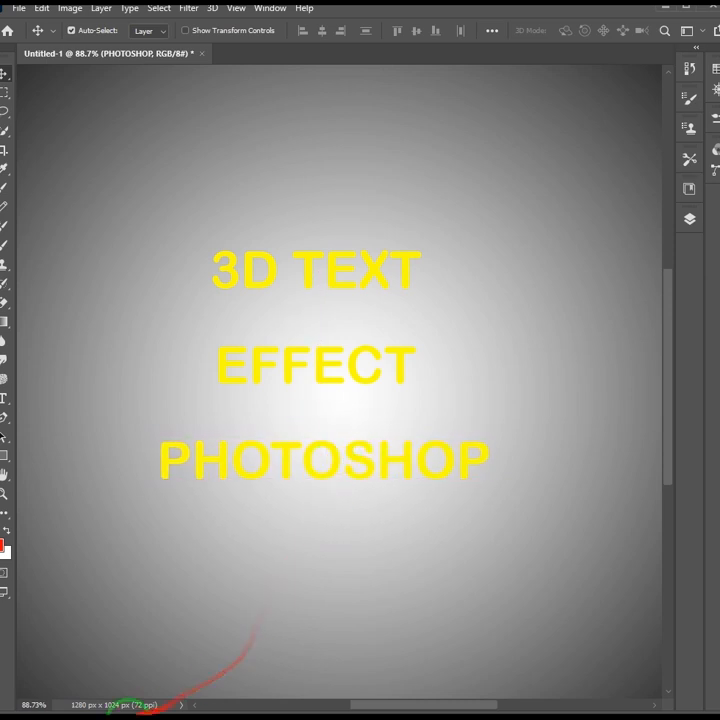
- Recolor the EFFECT text to a bright magenta pink
click(689, 222)
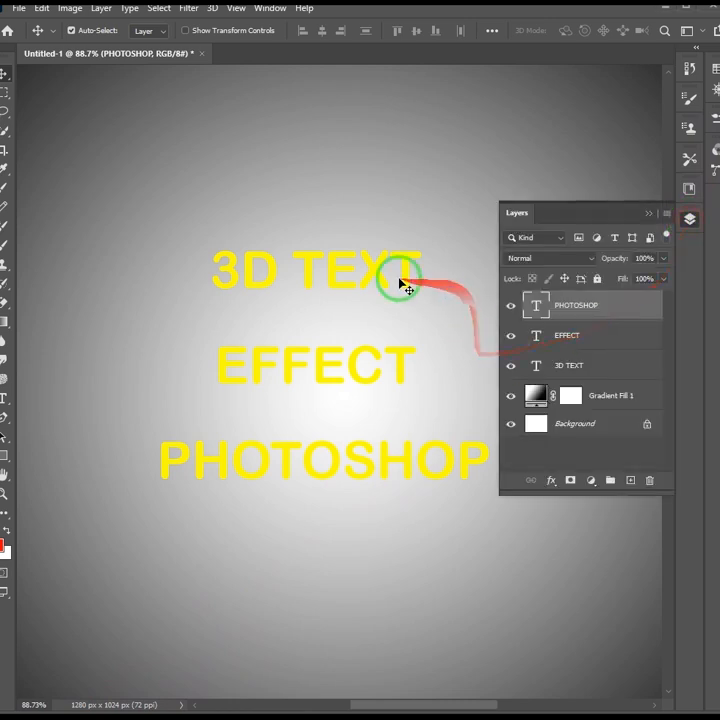
click(385, 287)
double_click(377, 379)
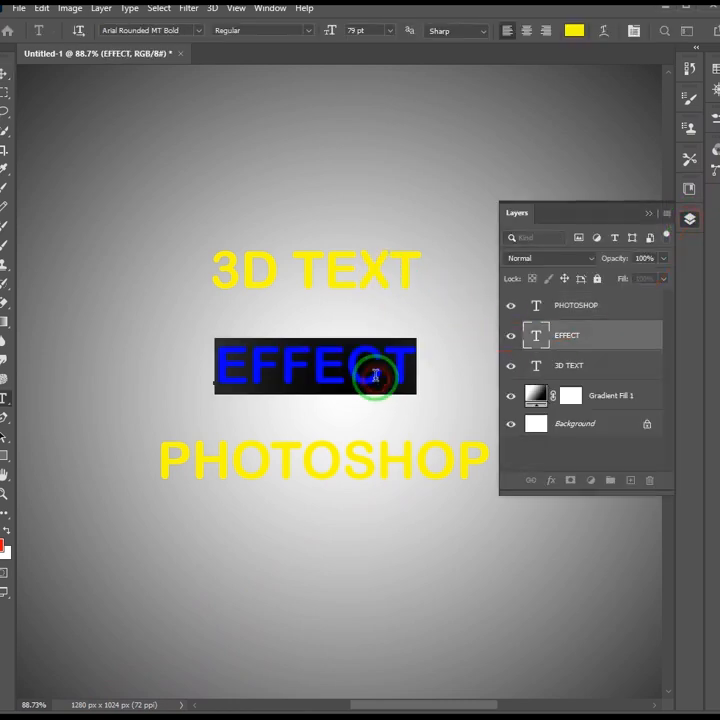
click(574, 31)
click(31, 457)
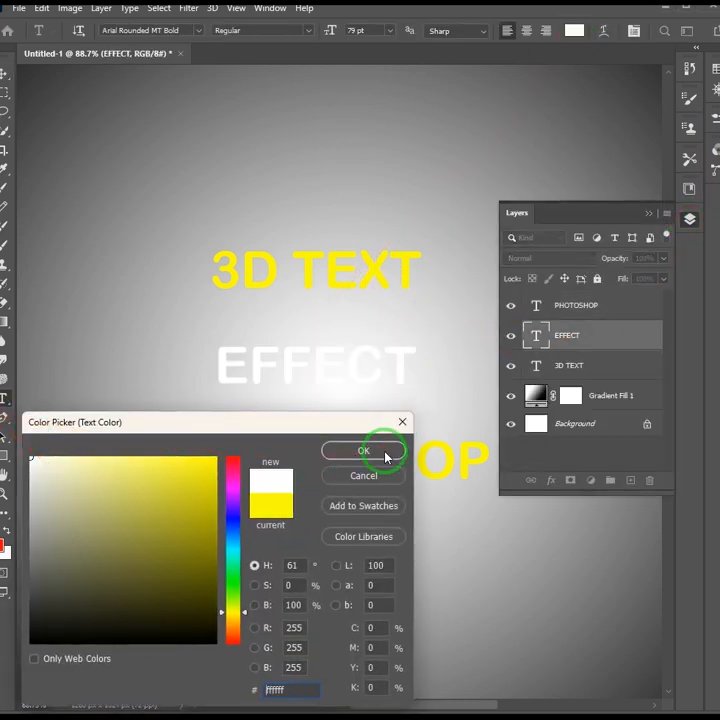
drag(141, 484, 148, 485)
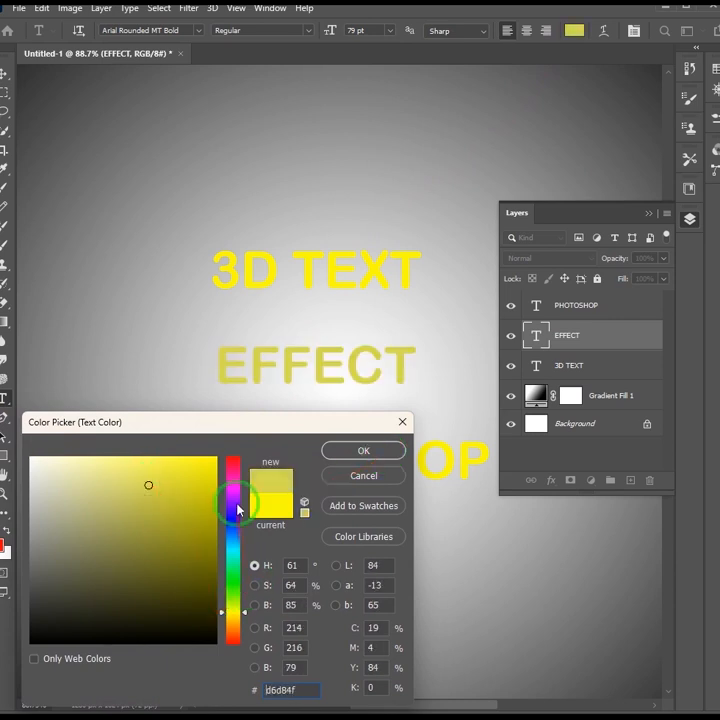
drag(236, 510, 232, 484)
click(205, 457)
click(366, 451)
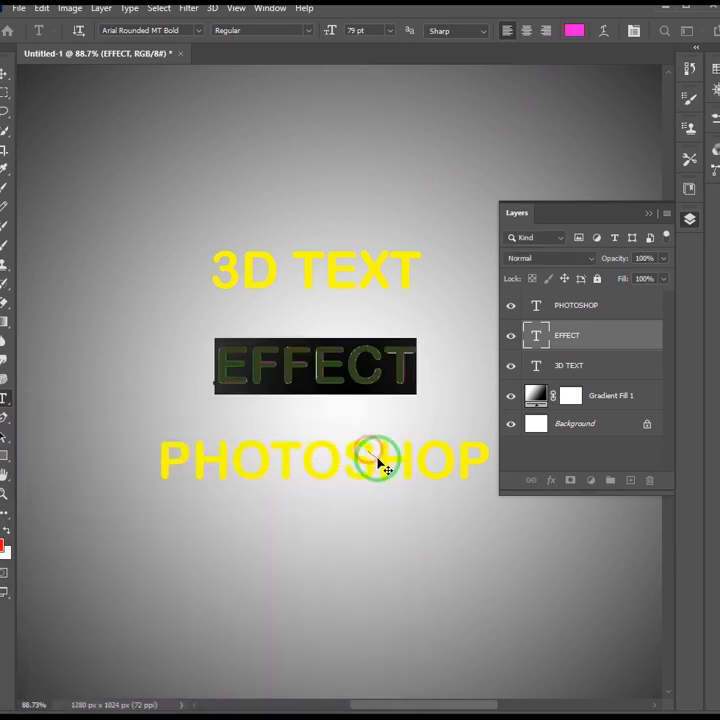
click(5, 73)
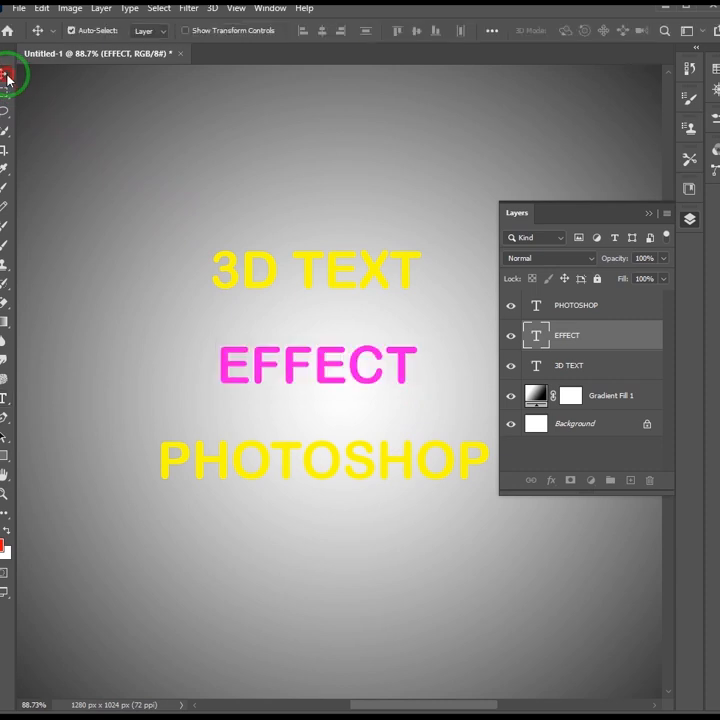
- Skew all three text layers together by about 18° horizontally, leaning them backward, and recentre them on the canvas
mouse_move(342, 476)
mouse_down()
mouse_move(337, 462)
mouse_move(336, 476)
mouse_up()
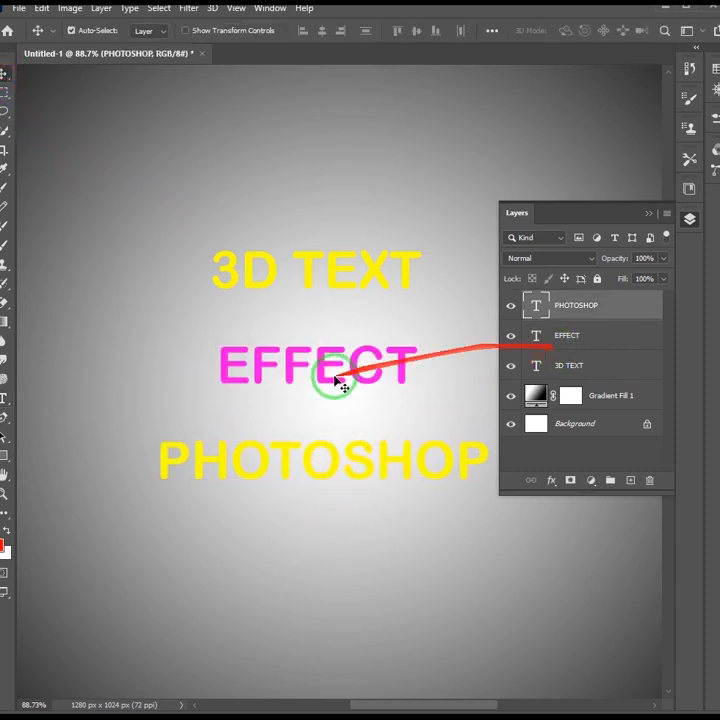
shift+click(618, 367)
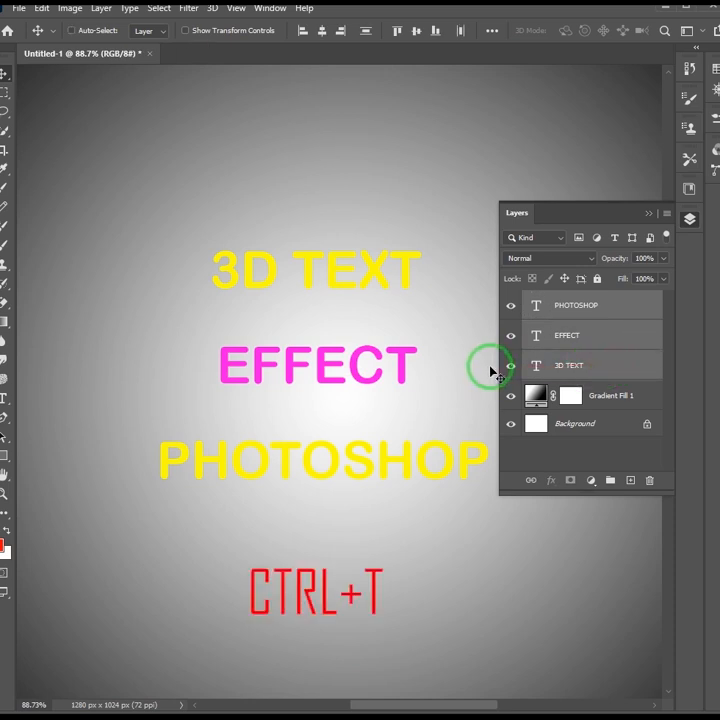
key(ctrl+t)
right_click(338, 392)
click(352, 441)
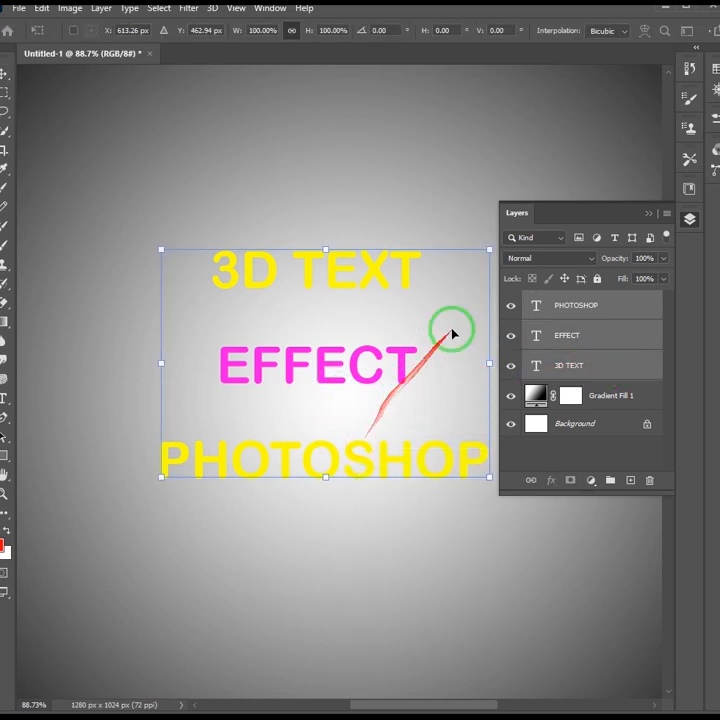
click(648, 213)
drag(489, 253, 415, 256)
drag(324, 373, 373, 364)
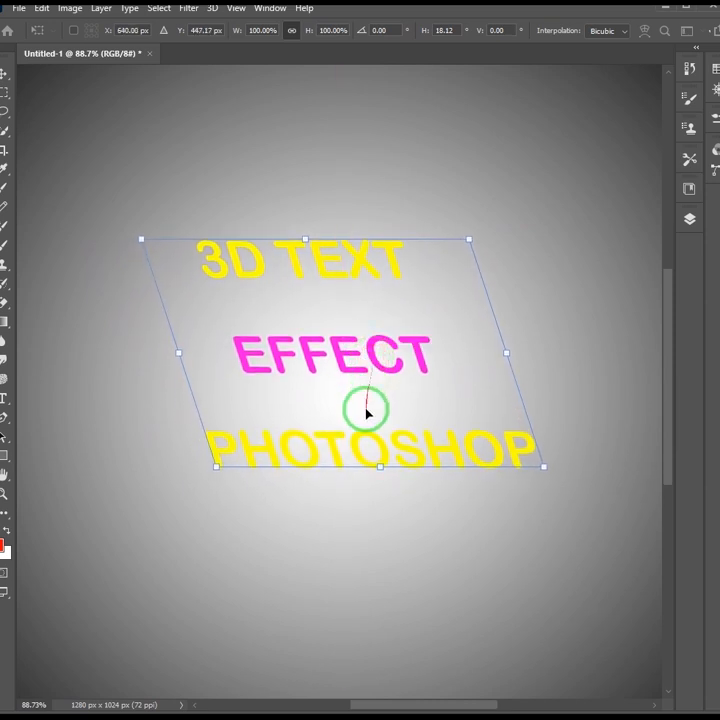
click(17, 73)
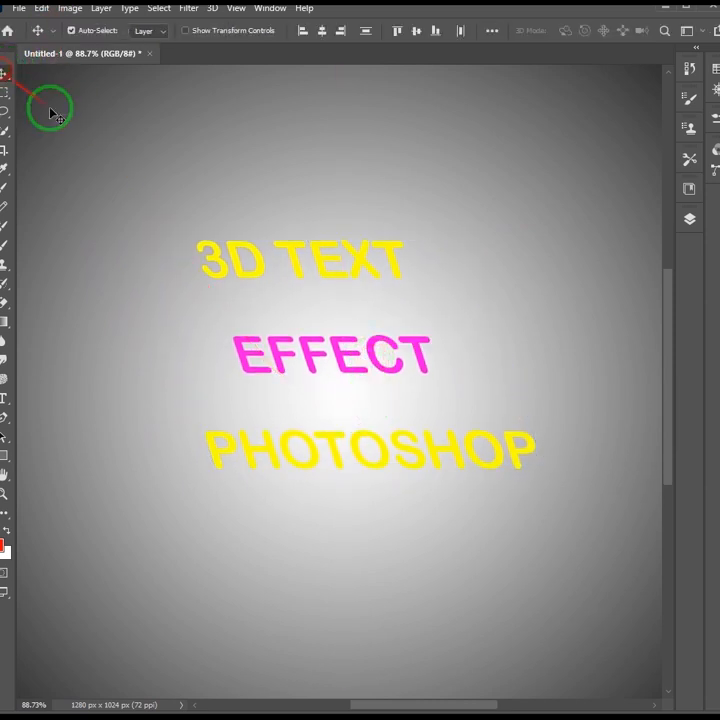
- Duplicate the 3D TEXT layer
click(690, 221)
click(583, 366)
drag(606, 371, 629, 480)
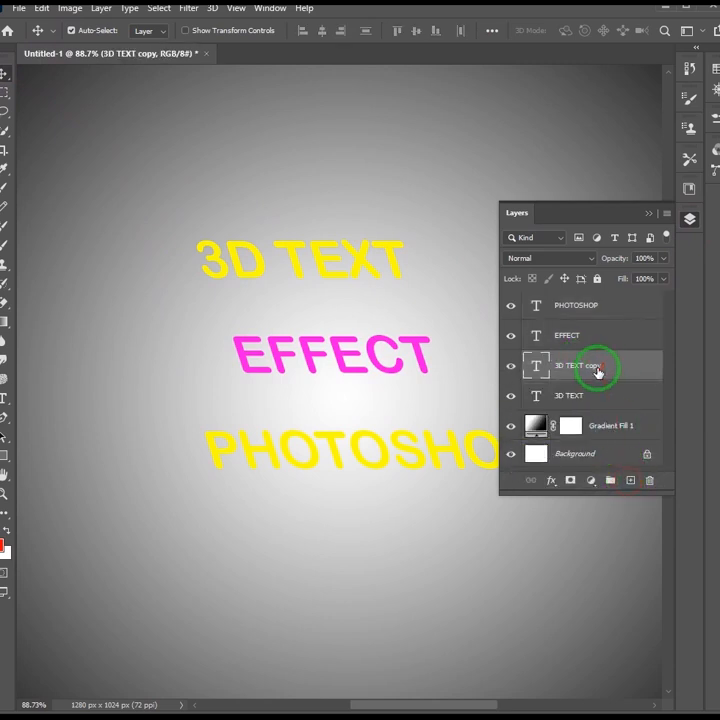
- Group the original 3D TEXT layer beneath the copy and name the group 3D
click(577, 401)
click(626, 406)
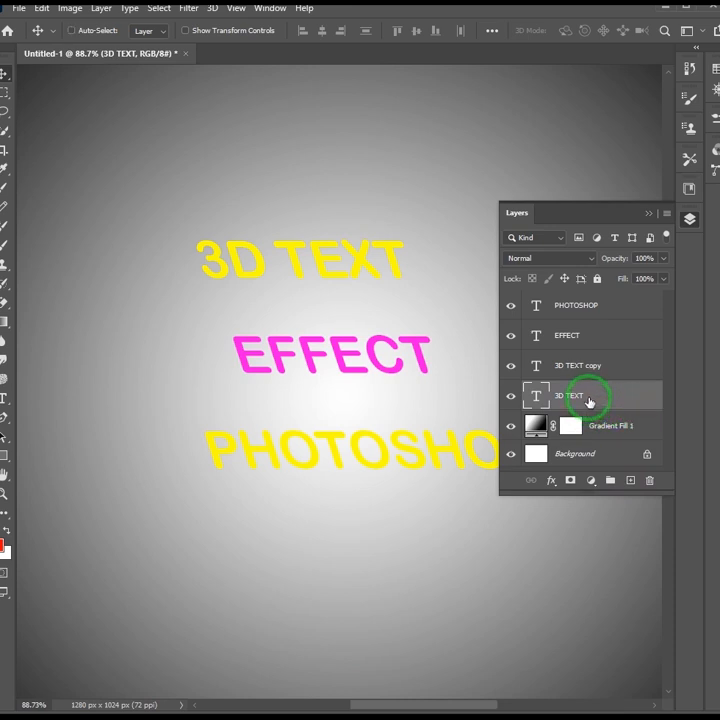
key(ctrl+g)
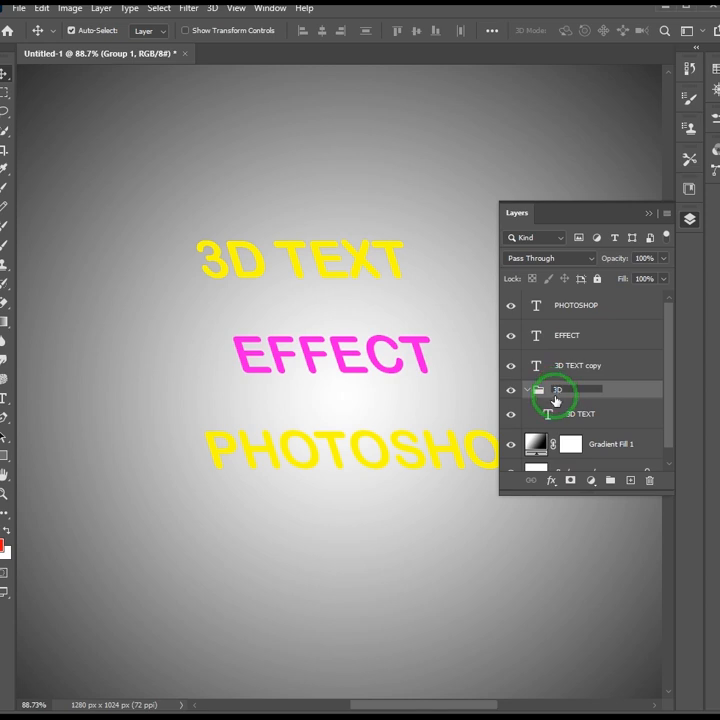
- Build the 3D TEXT extrusion inside the 3D group by duplicating the layer about 44 times, each copy nudged down one pixel
click(573, 416)
key(alt+Down)
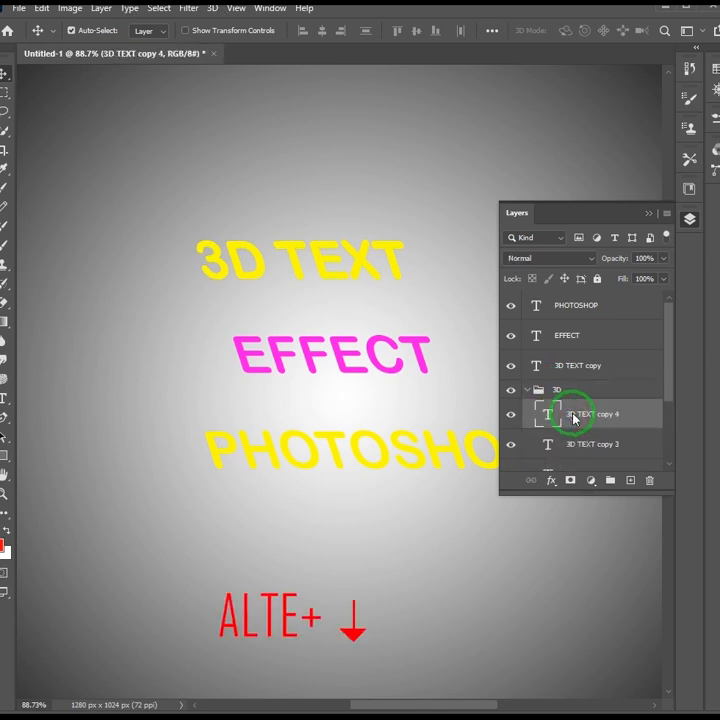
key(alt+Down)
key(alt+Down)
key(alt+Down)
key(alt+Down)
key(alt+Down)
key(alt+Down)
key(alt+Down)
key(alt+Down)
key(alt+Down)
key(alt+Down)
key(alt+Down)
key(alt+Down)
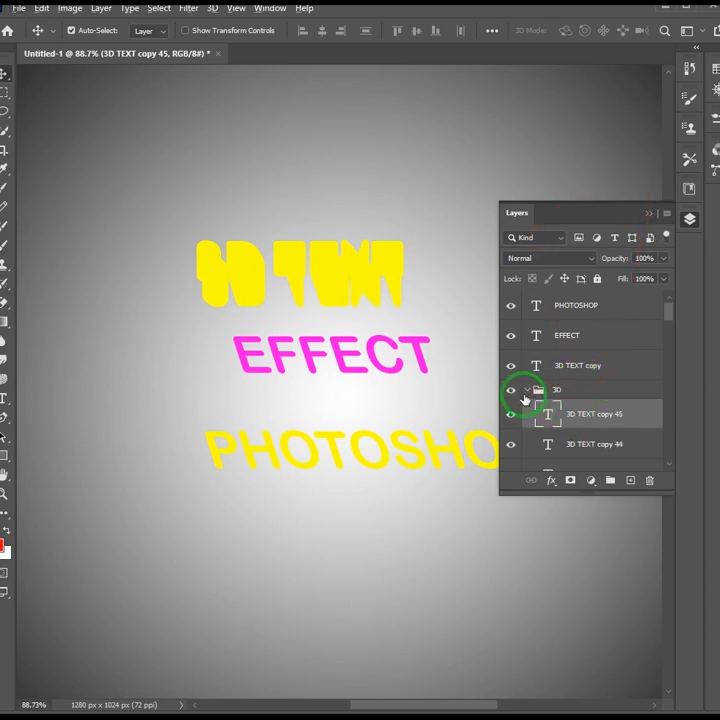
click(526, 390)
- Give the 3D group a smooth inner bevel, a gradient overlay and a grey #989494 color overlay at 100% opacity
click(551, 480)
click(563, 518)
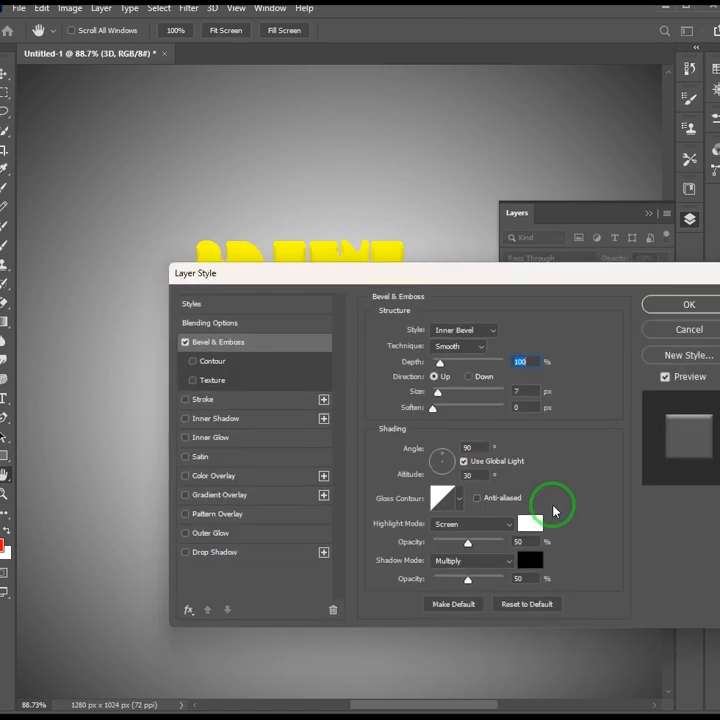
click(213, 495)
click(205, 476)
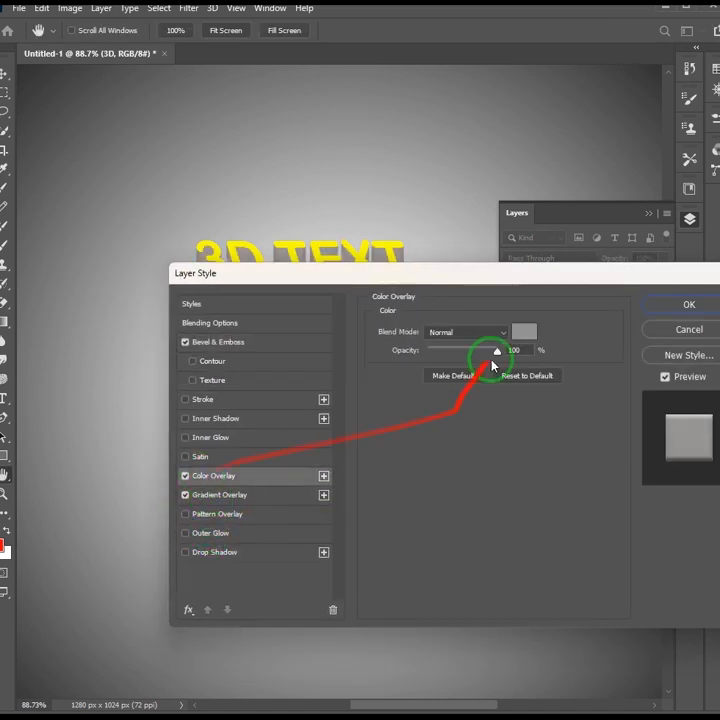
click(522, 335)
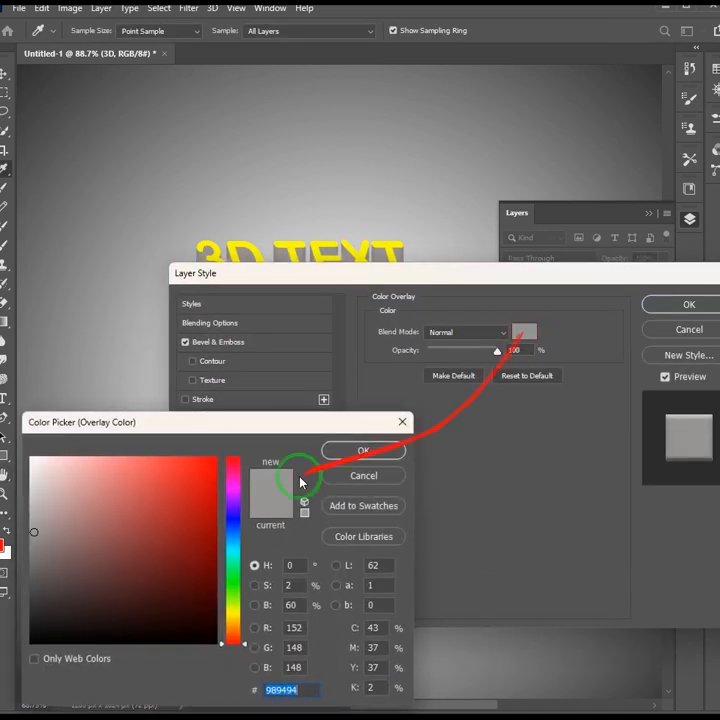
click(400, 451)
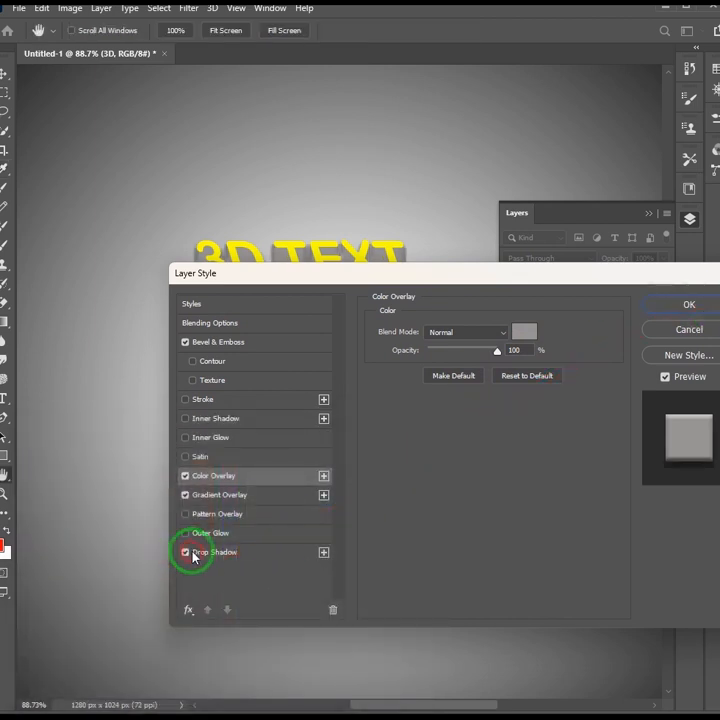
- Add a black Multiply drop shadow to the 3D group with 35% opacity, 7 px distance, 24% spread and 0 px size
click(198, 557)
drag(466, 270, 429, 341)
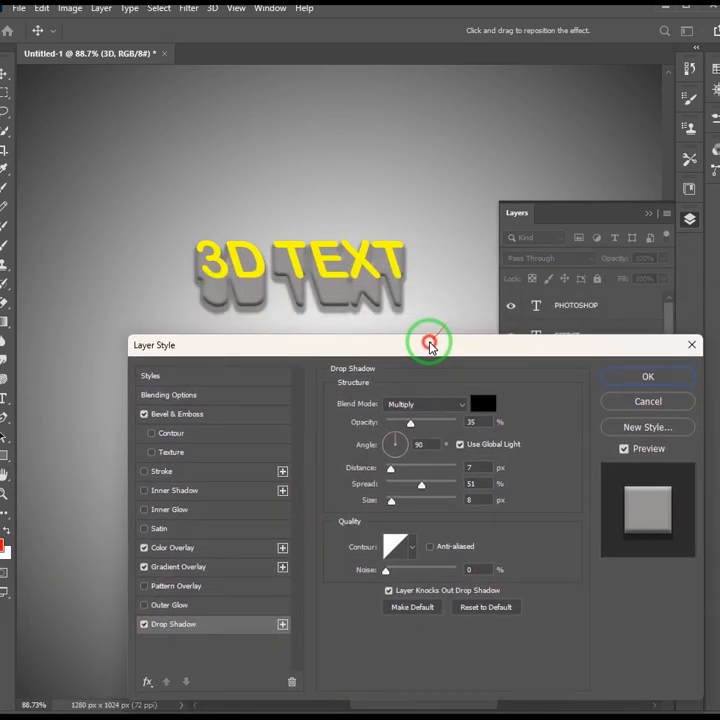
drag(390, 469, 378, 503)
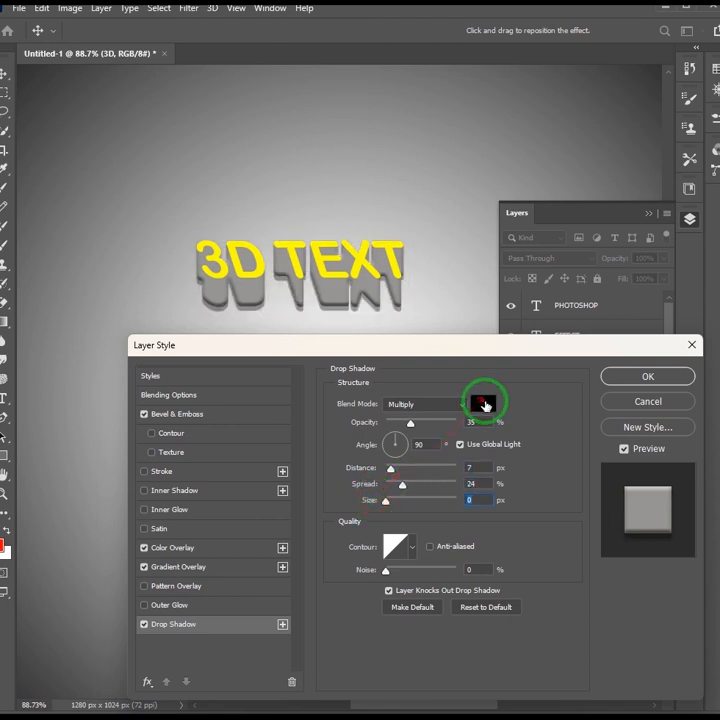
click(483, 404)
click(363, 452)
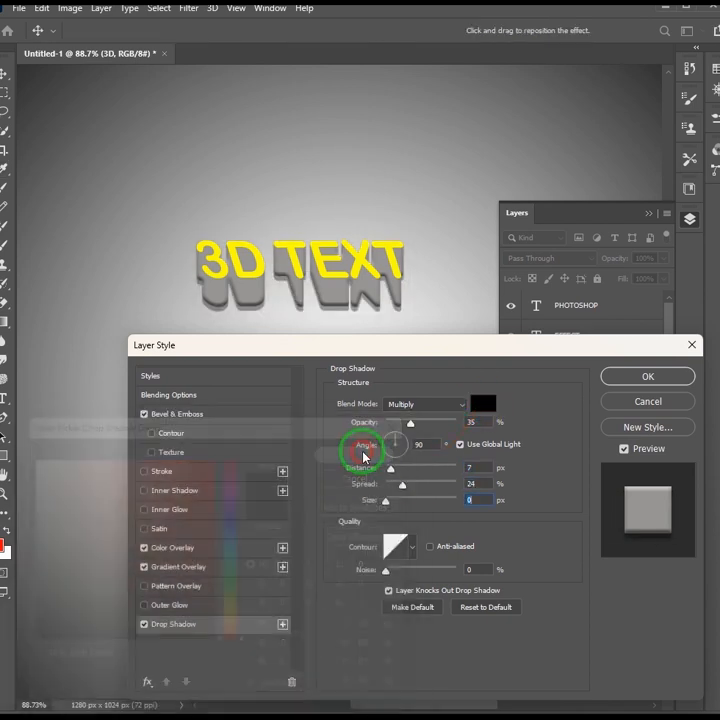
click(613, 378)
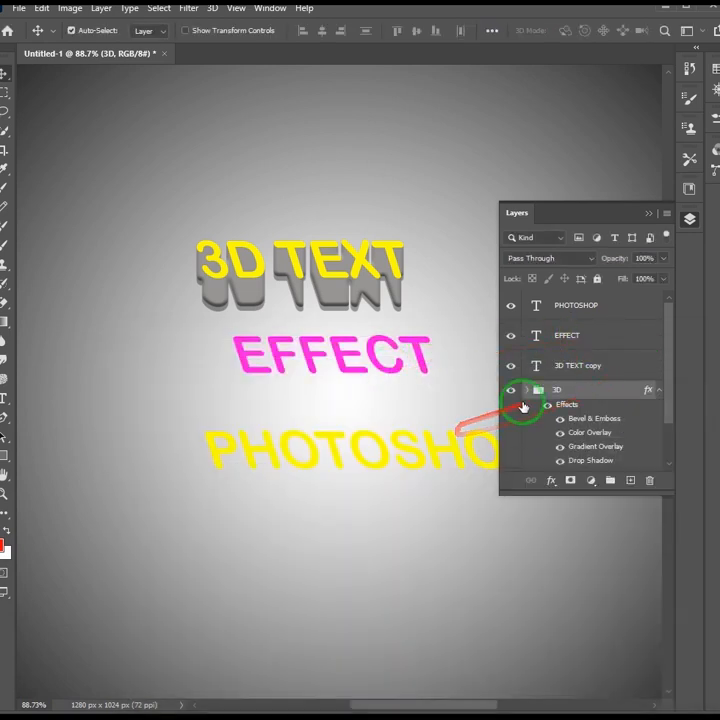
- Duplicate the EFFECT layer, then group the original beneath the copy in a group named EFFECT
click(566, 337)
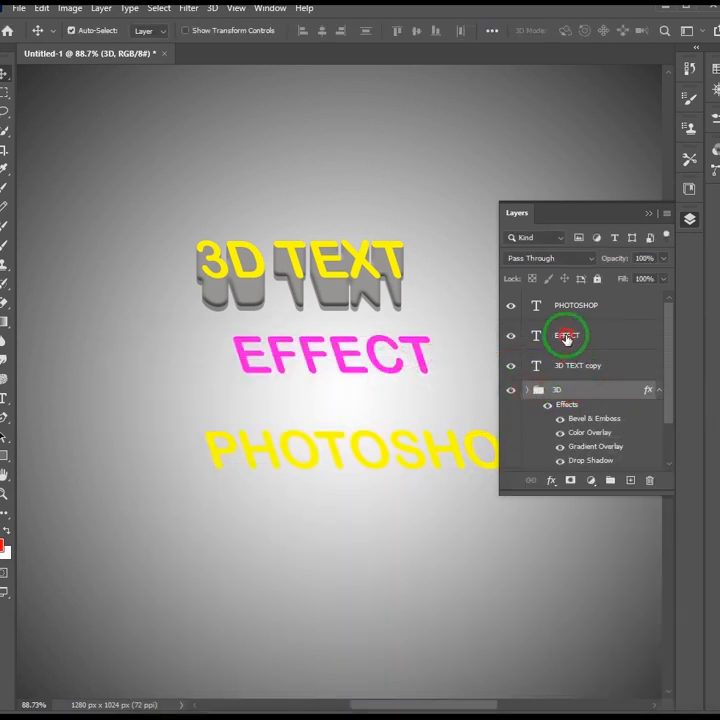
drag(566, 340, 631, 480)
click(587, 372)
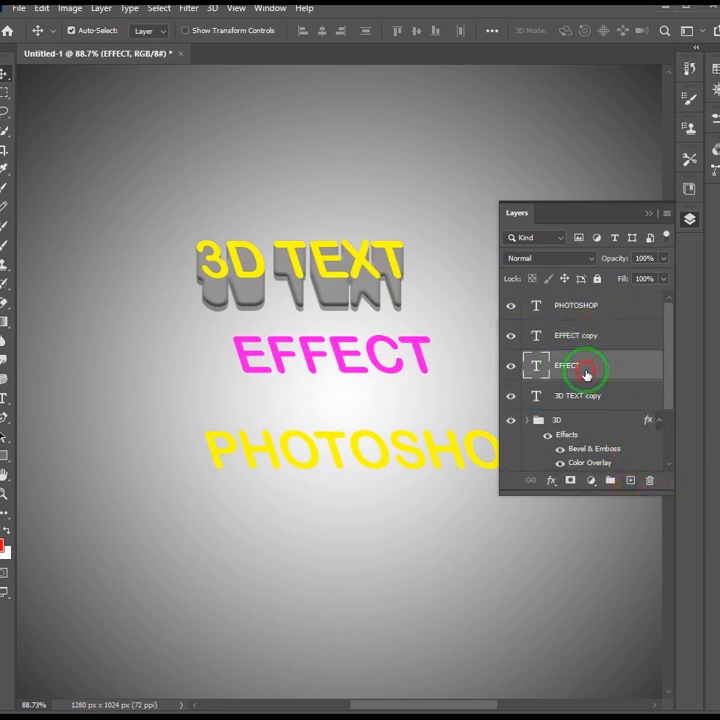
key(ctrl+g)
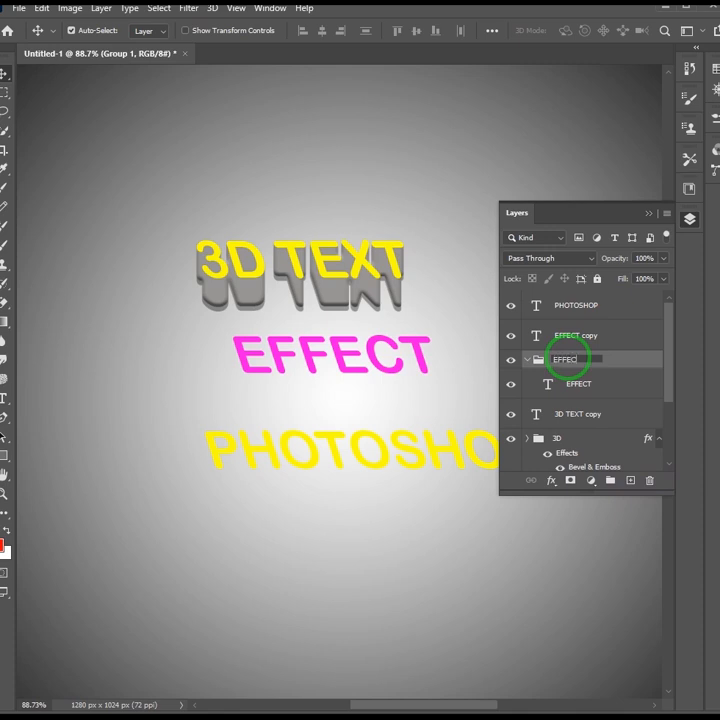
- Build the EFFECT extrusion inside its group by duplicating the text layer about 44 times, each copy nudged down one pixel
click(578, 387)
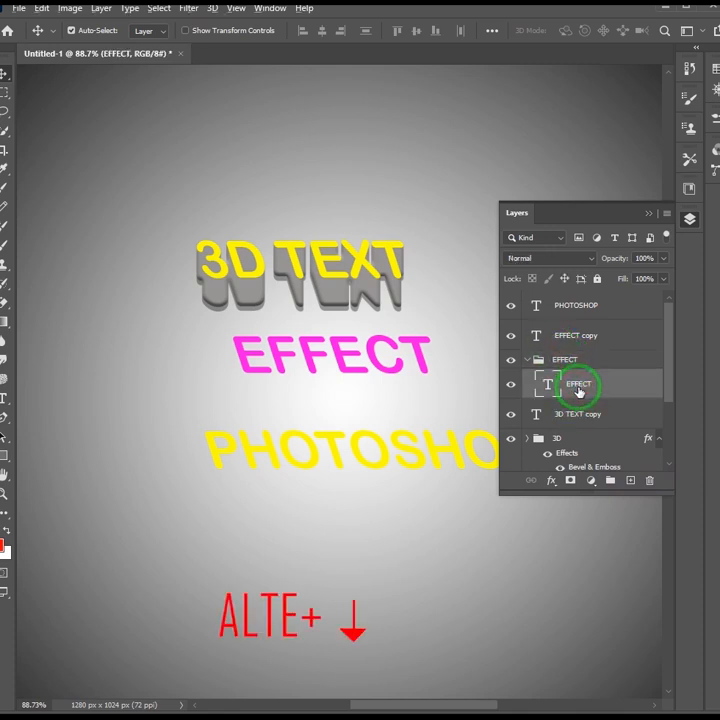
key(alt+Down)
key(alt+Down)
key(alt+Down)
key(alt+Down)
key(alt+Down)
key(alt+Down)
key(alt+Down)
key(alt+Down)
key(alt+Down)
key(alt+Down)
key(alt+Down)
key(alt+Down)
key(alt+Down)
key(alt+Down)
key(alt+Down)
key(alt+Down)
key(alt+Down)
key(alt+Down)
key(alt+Down)
key(alt+Down)
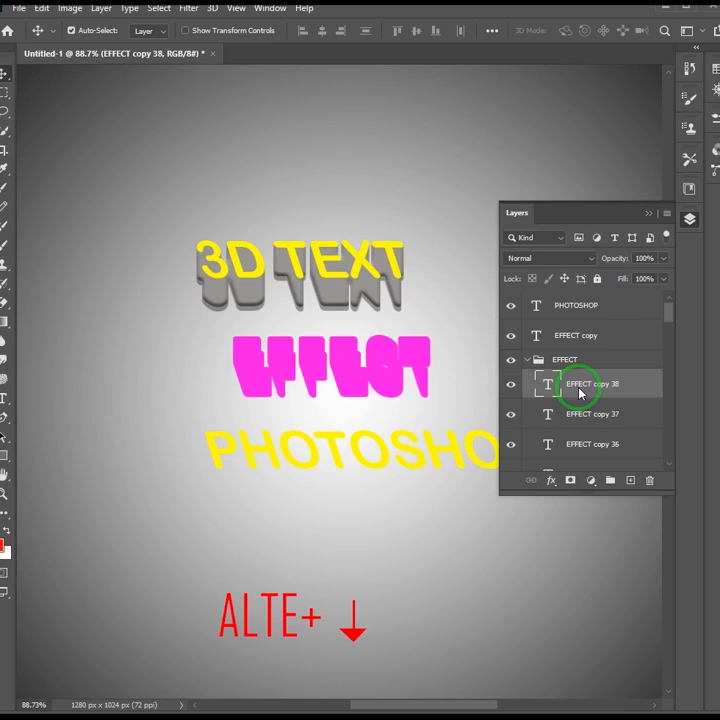
key(alt+Down)
key(alt+Down)
key(alt+Down)
key(alt+Down)
key(alt+Down)
key(alt+Down)
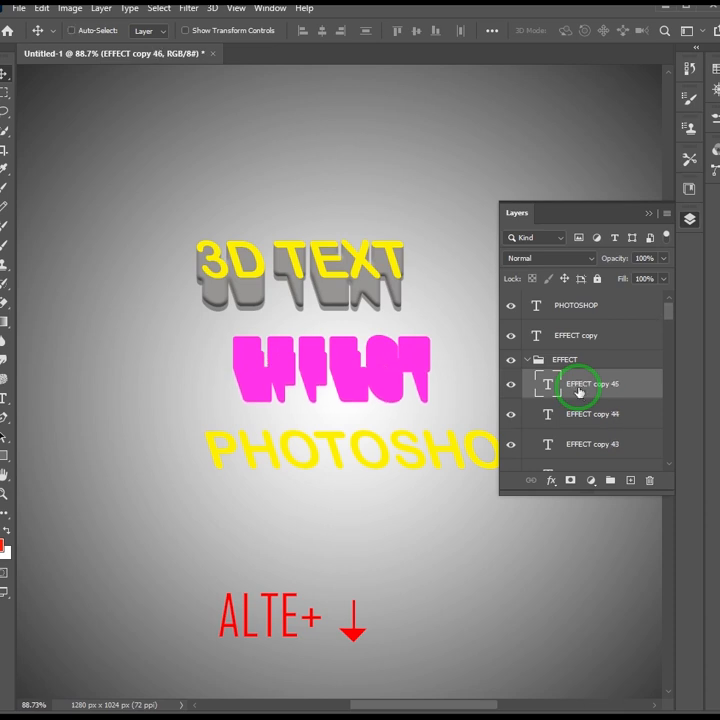
click(528, 364)
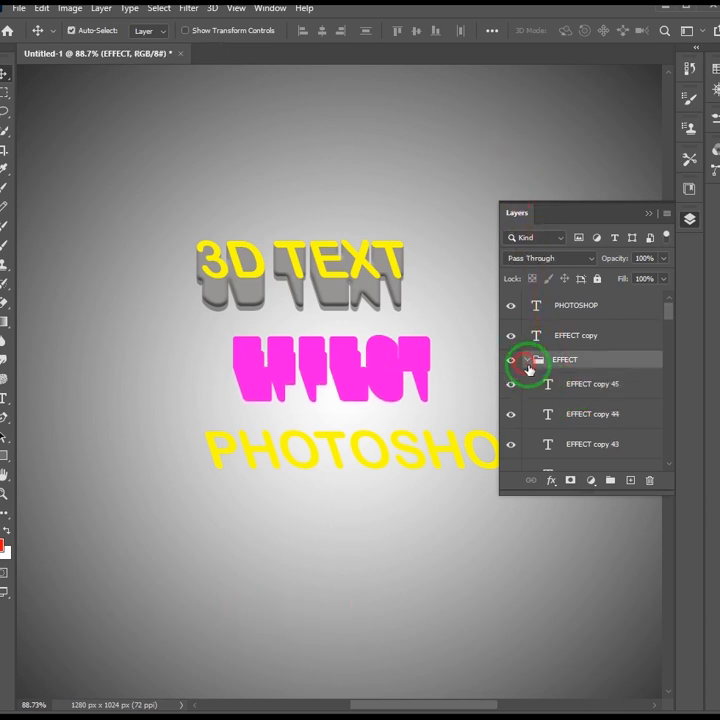
click(526, 360)
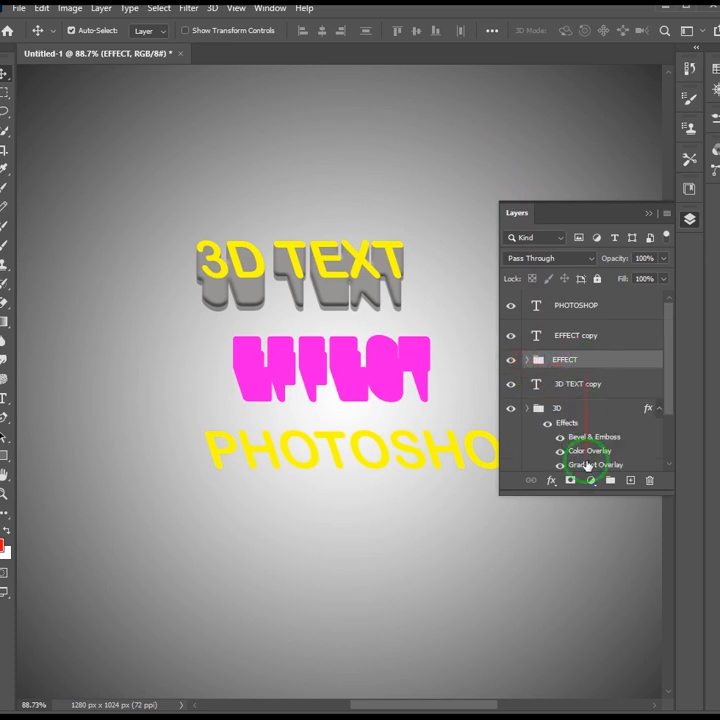
- Style the EFFECT group with an inner bevel, gradient overlay, grey color overlay and a drop shadow matching the 3D group
click(557, 485)
click(572, 518)
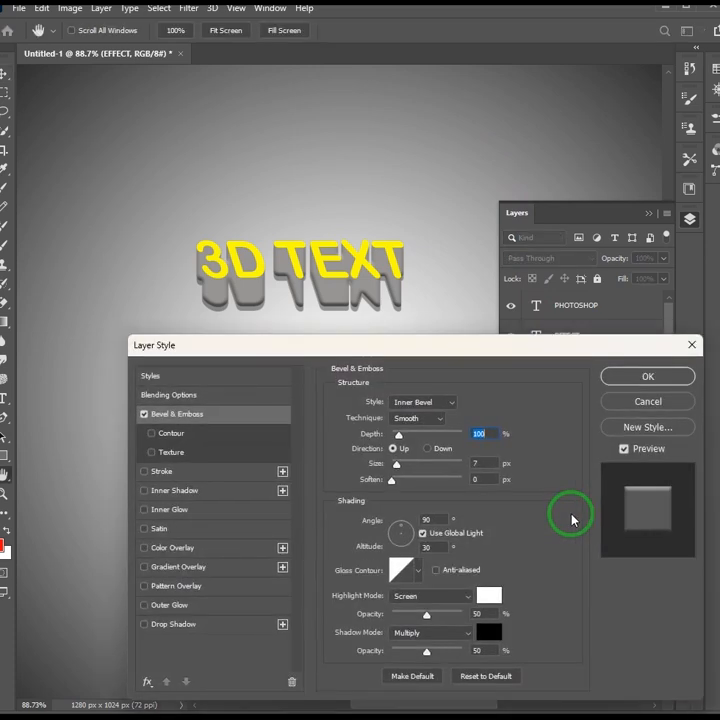
click(180, 567)
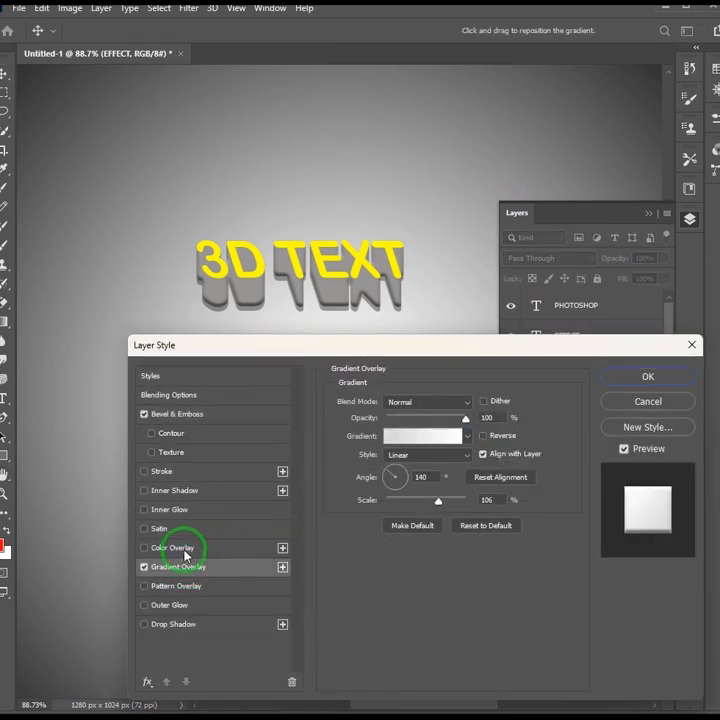
click(184, 550)
drag(336, 350, 289, 429)
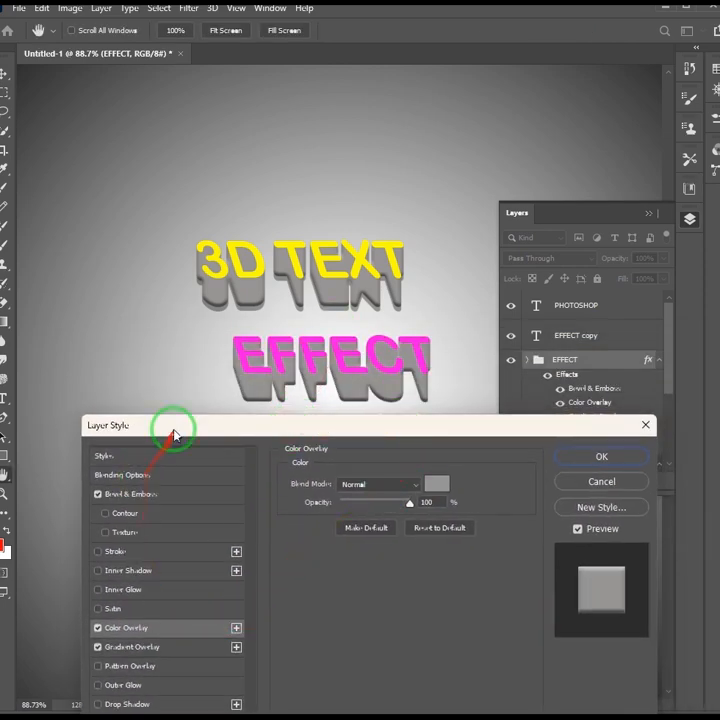
drag(174, 428, 177, 399)
click(112, 677)
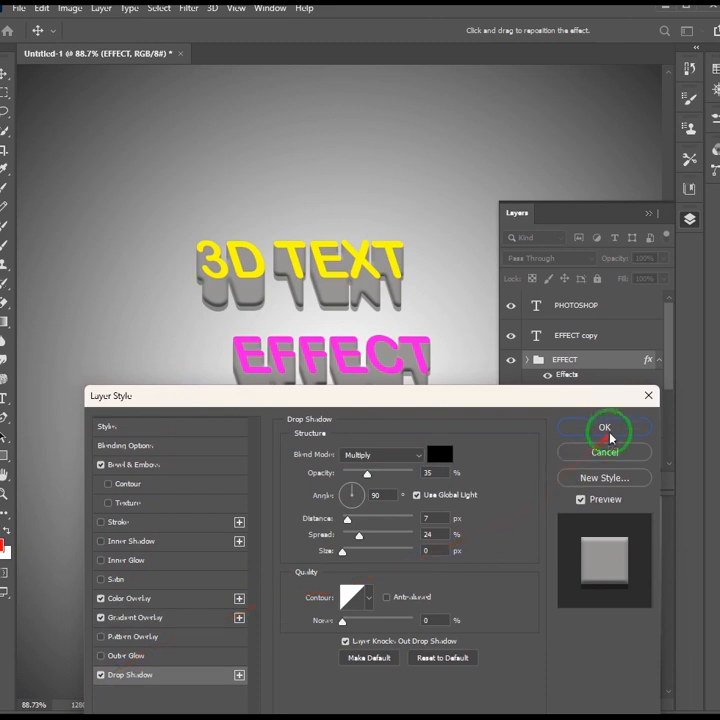
click(606, 429)
- Duplicate the PHOTOSHOP layer, then group the original beneath the copy in a group named PHOTOSHOP
click(422, 466)
drag(620, 310, 631, 480)
click(609, 343)
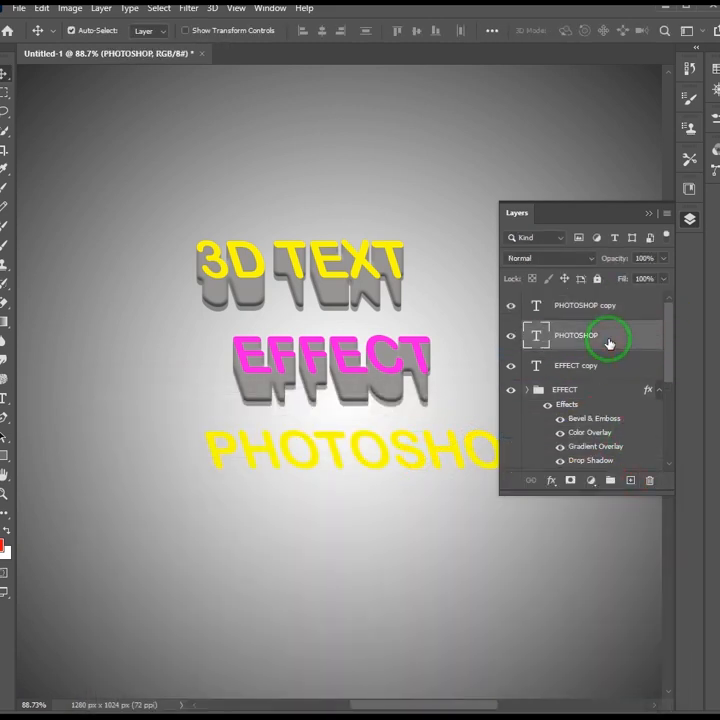
key(ctrl+g)
double_click(602, 337)
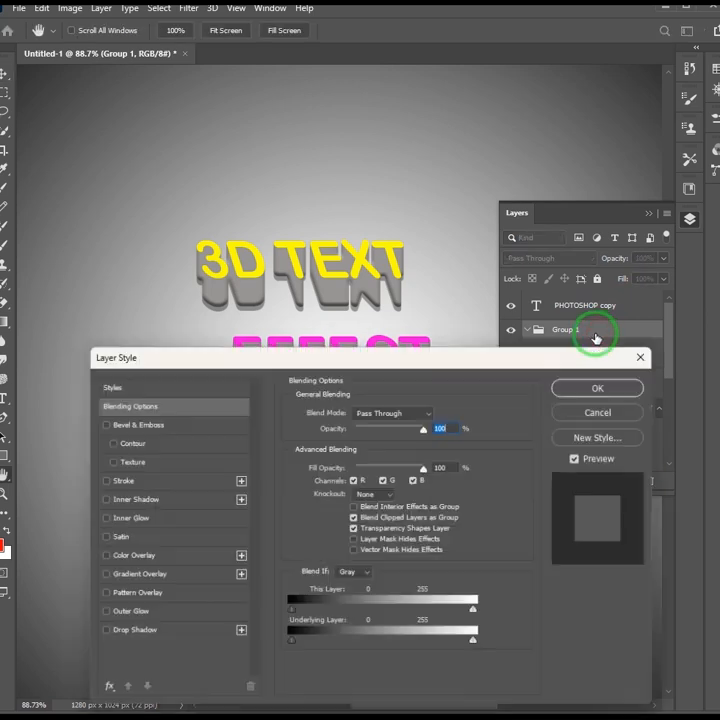
click(651, 354)
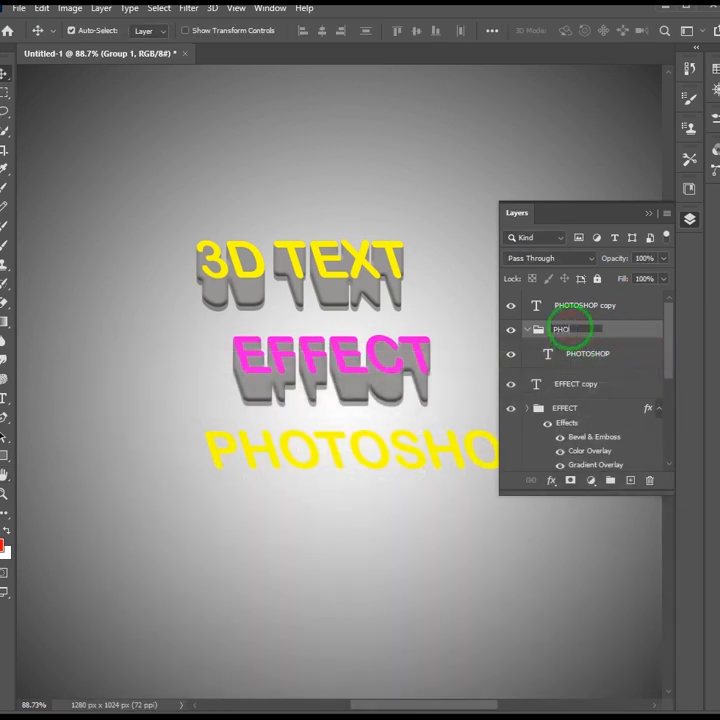
click(623, 329)
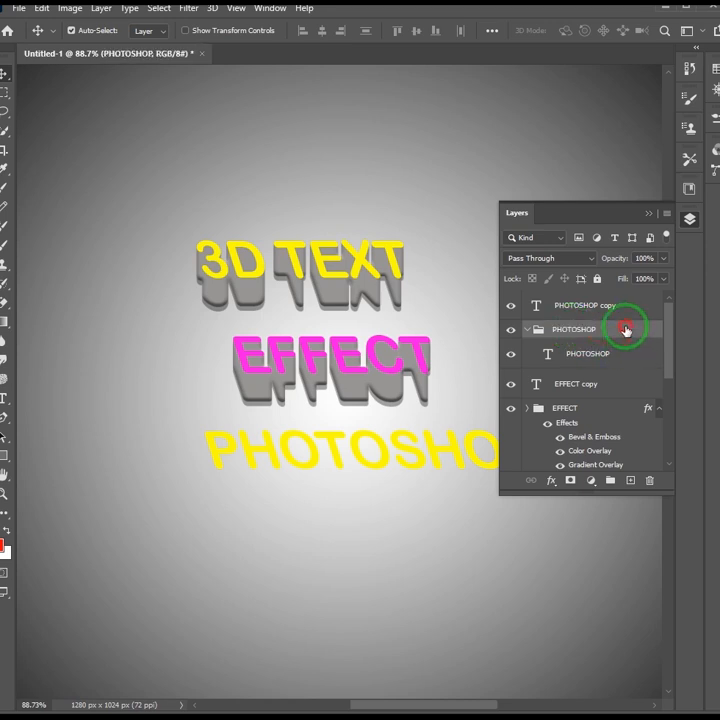
- Build the PHOTOSHOP extrusion inside its group by duplicating the text layer about 44 times, each copy nudged down one pixel
click(621, 360)
key(alt+Down)
key(alt+Down)
key(alt+Down)
key(alt+Down)
key(alt+Down)
key(alt+Down)
key(alt+Down)
key(alt+Down)
key(alt+Down)
key(alt+Down)
key(alt+Down)
key(alt+Down)
key(alt+Down)
key(alt+Down)
key(alt+Down)
key(alt+Down)
key(alt+Down)
key(alt+Down)
key(alt+Down)
key(alt+Down)
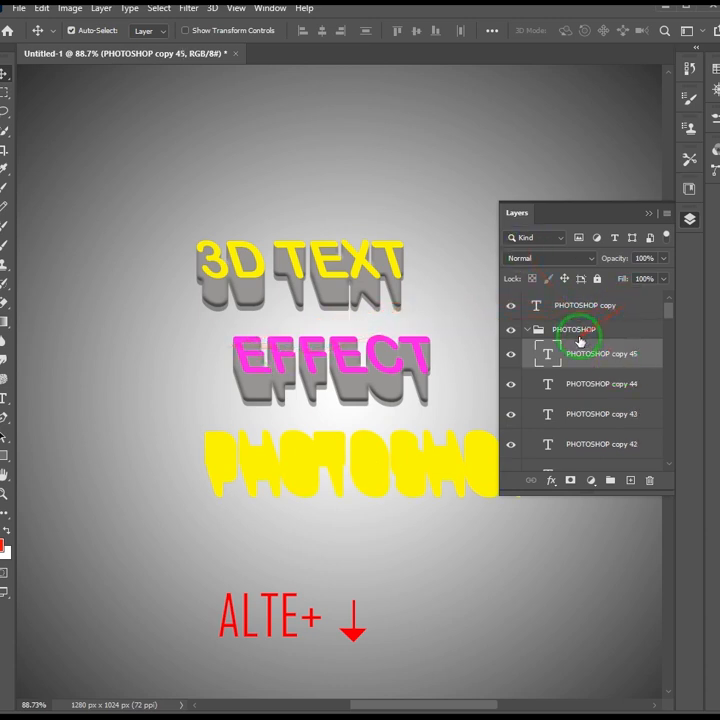
click(528, 330)
- Style the PHOTOSHOP group with an inner bevel, gradient overlay, grey color overlay and a drop shadow like the other groups
click(553, 480)
click(566, 516)
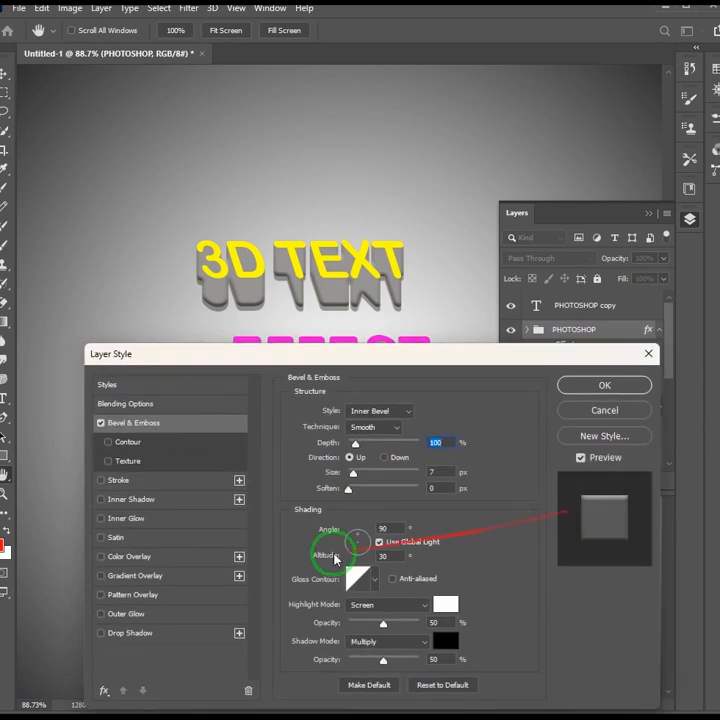
click(175, 575)
click(158, 557)
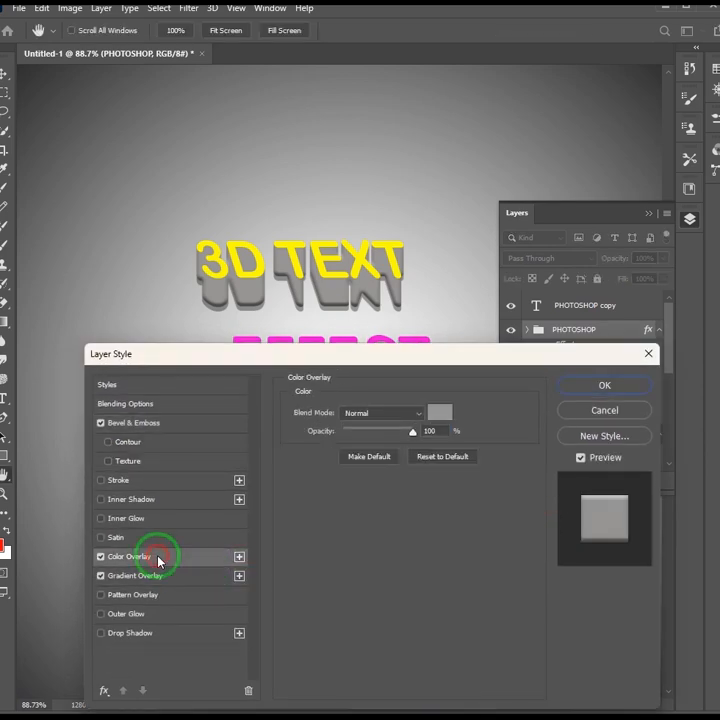
click(146, 641)
click(594, 386)
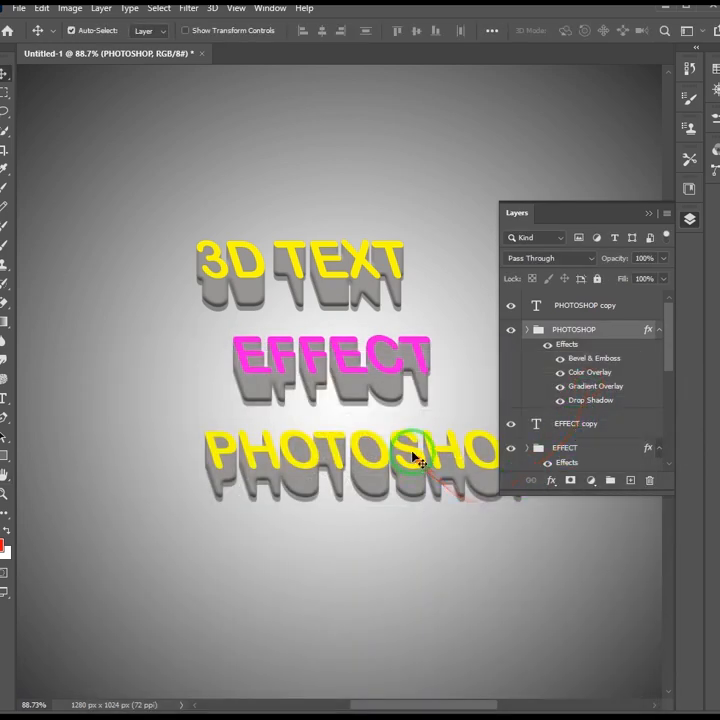
- Examine the finished 3D lines, toggling the PHOTOSHOP group's visibility and looking through its stacked copies
click(650, 214)
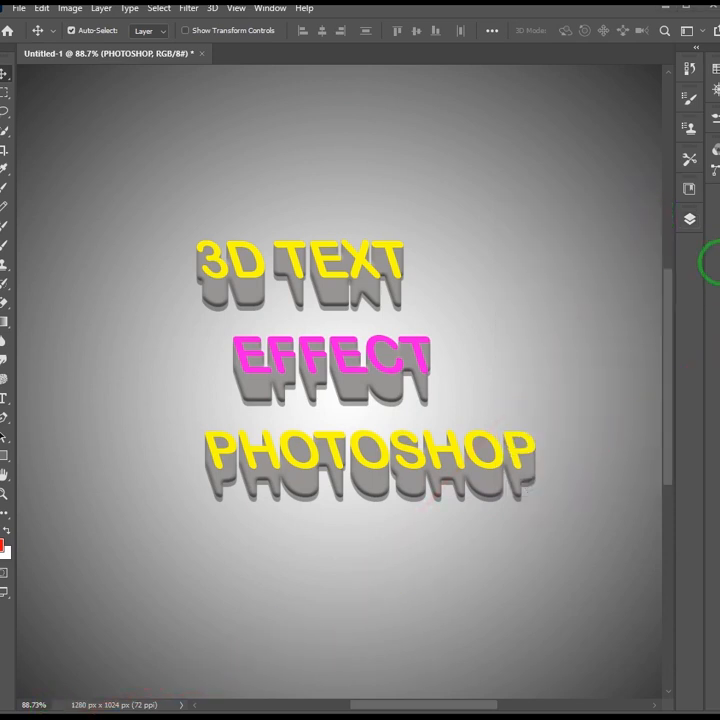
click(688, 219)
click(526, 330)
click(510, 333)
click(510, 333)
click(510, 333)
click(510, 333)
scroll(516, 360, down, 2)
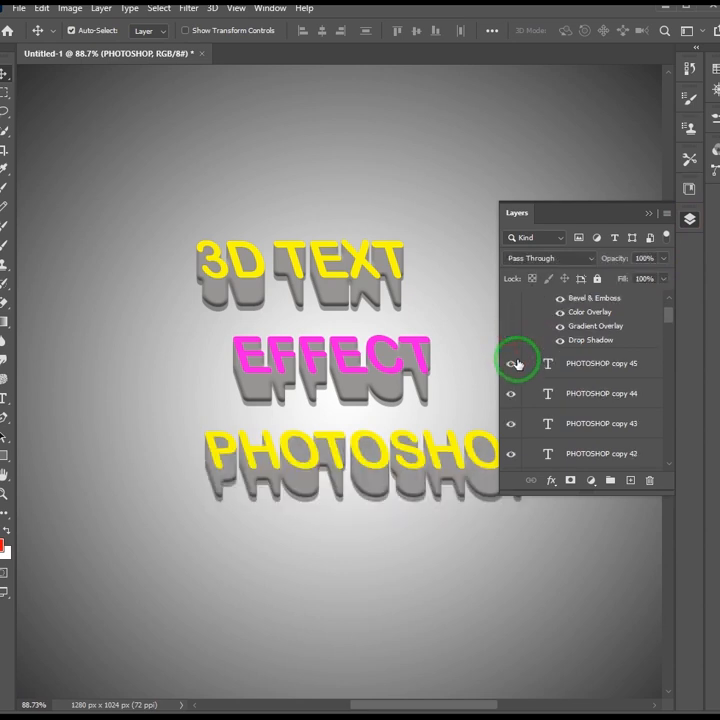
scroll(516, 363, up, 3)
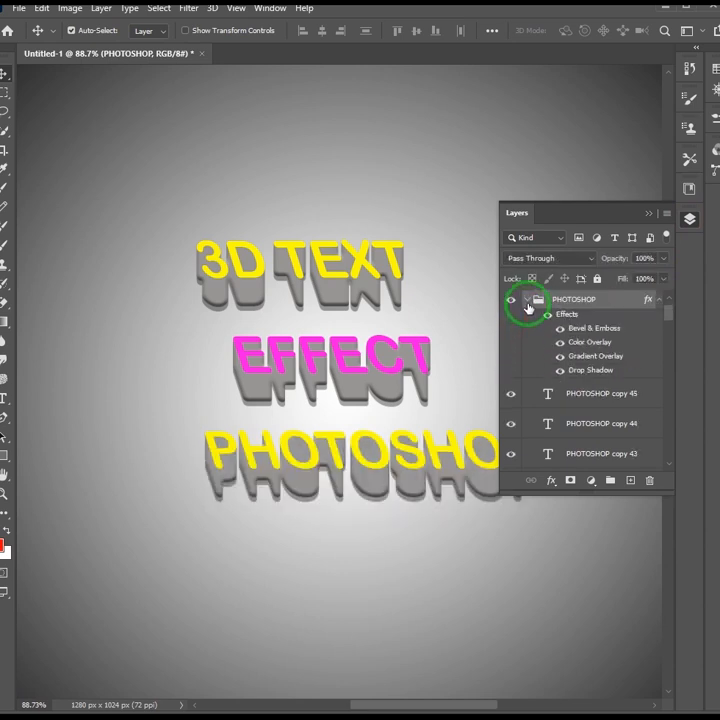
- Examine the layer stack from the PHOTOSHOP group down to the 3D group, toggling visibility to compare the extrusions
click(527, 300)
scroll(510, 390, down, 1)
click(510, 392)
click(510, 392)
click(510, 392)
click(510, 392)
scroll(520, 400, down, 2)
scroll(520, 404, down, 1)
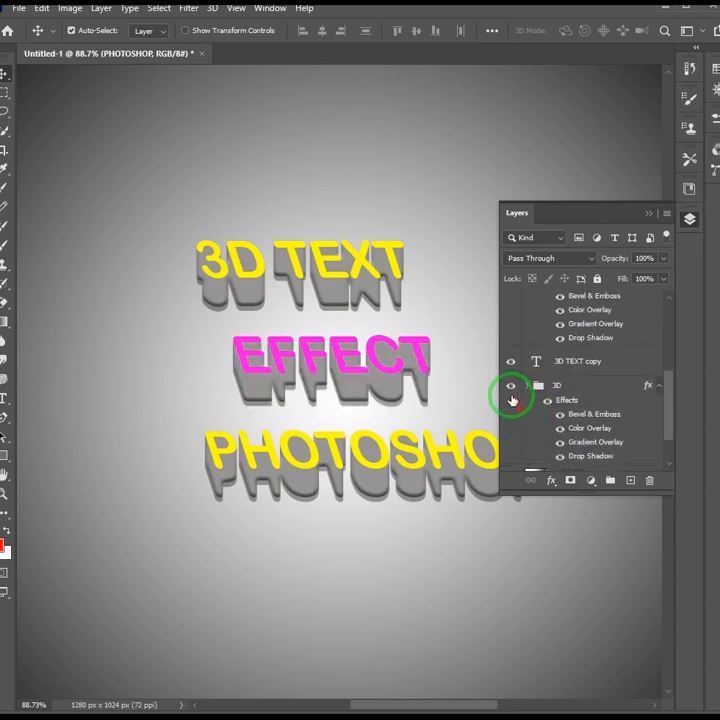
click(511, 388)
click(511, 388)
click(511, 388)
click(511, 388)
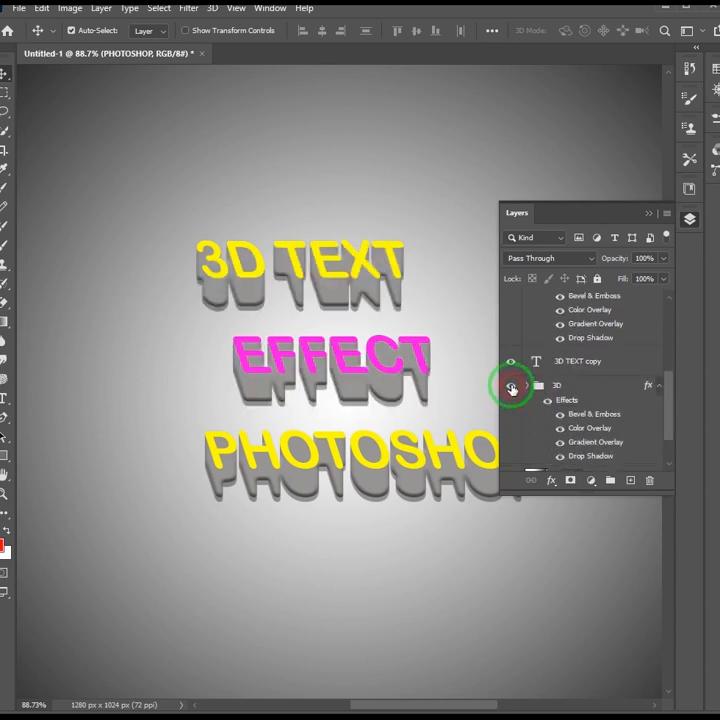
click(642, 216)
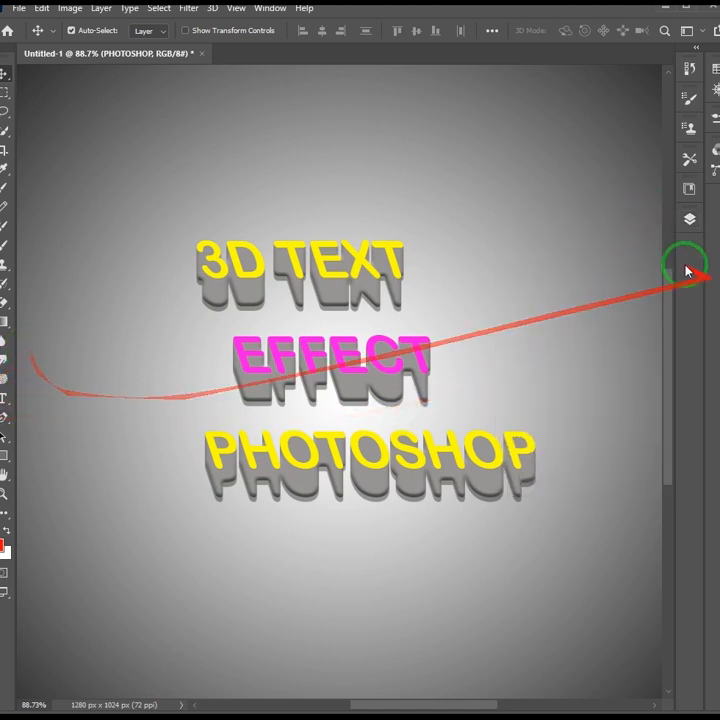
- Select the Gradient Fill 1 layer and draw a rectangular marquee around all three text lines
click(694, 227)
scroll(627, 421, down, 2)
click(619, 431)
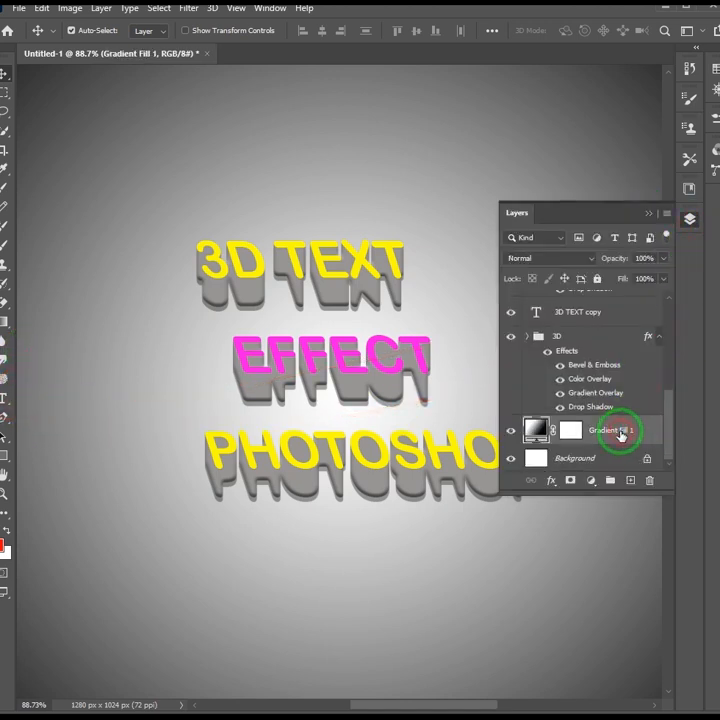
click(645, 216)
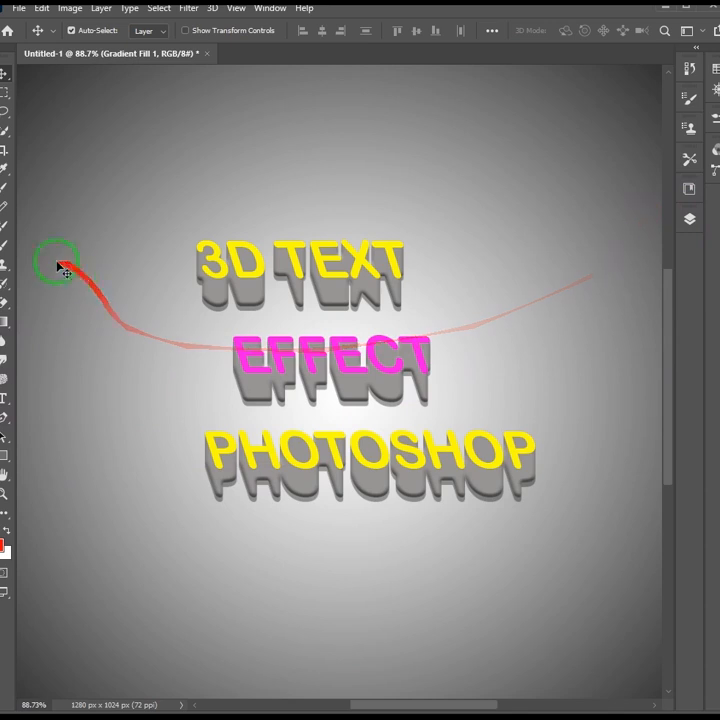
click(4, 92)
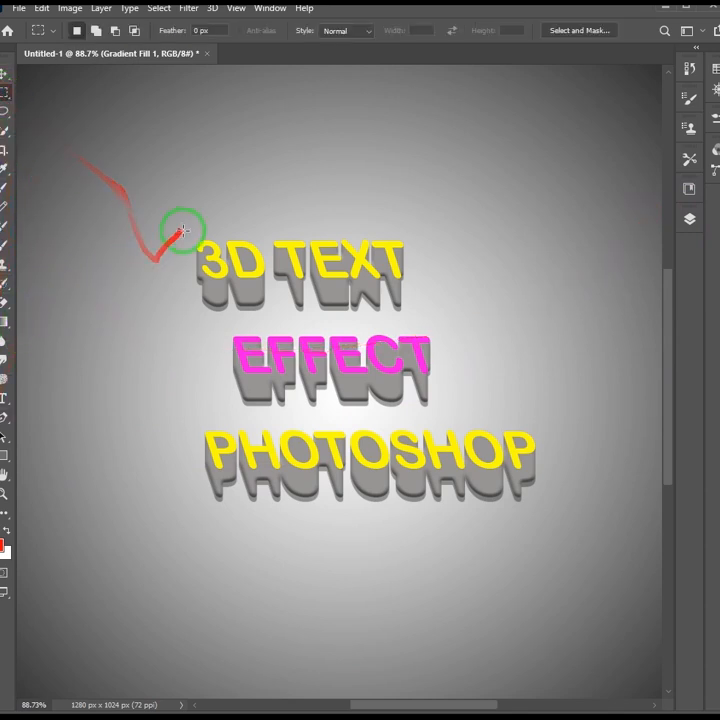
drag(180, 215, 556, 543)
- Fill the marquee with red on a new layer directly above Gradient Fill 1 and deselect
click(689, 219)
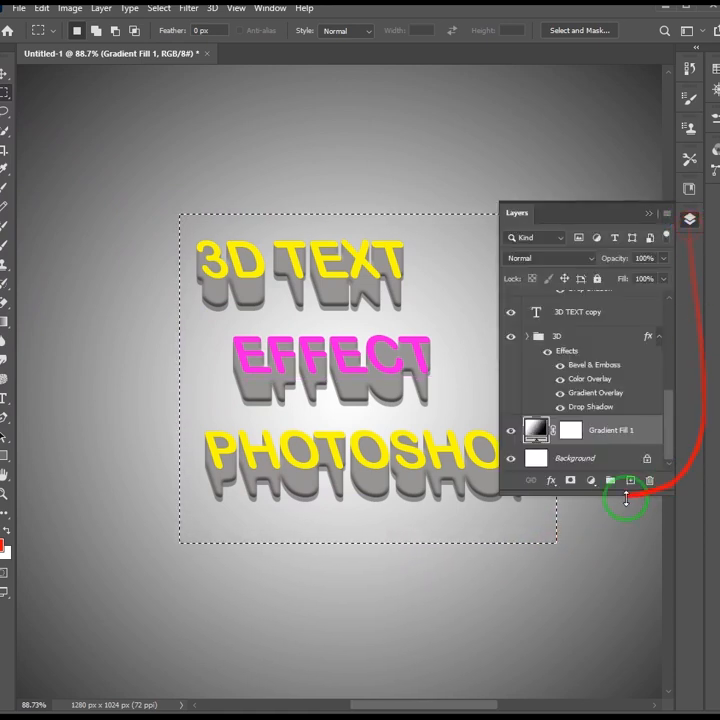
click(629, 481)
key(alt+BackSpace)
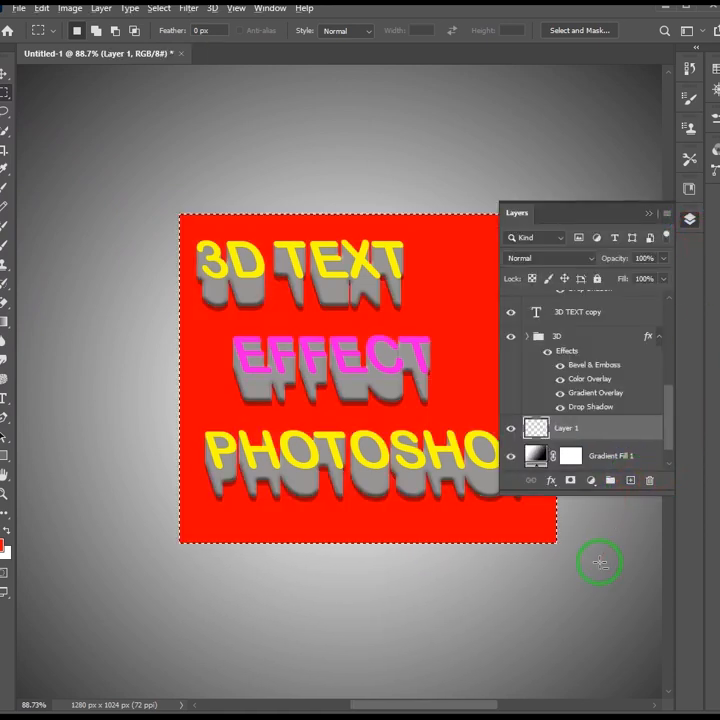
click(648, 213)
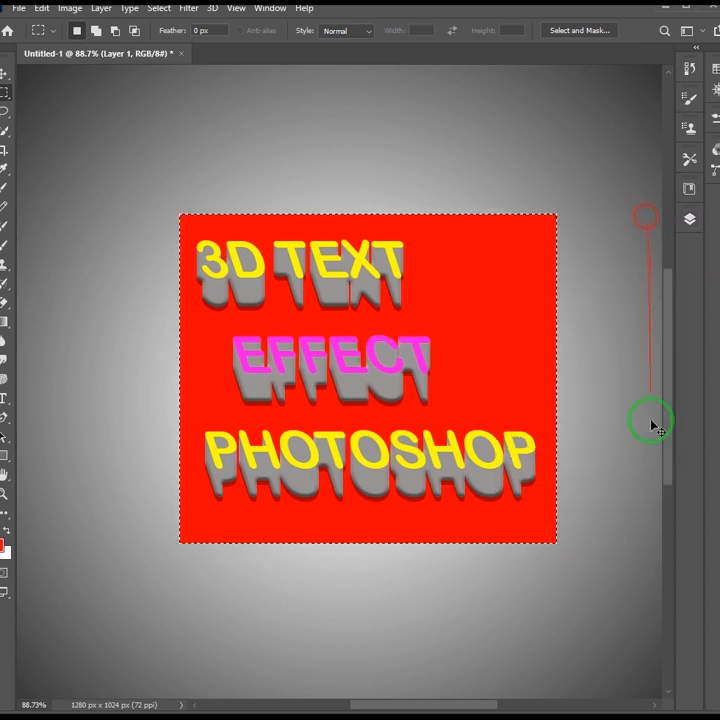
key(ctrl+d)
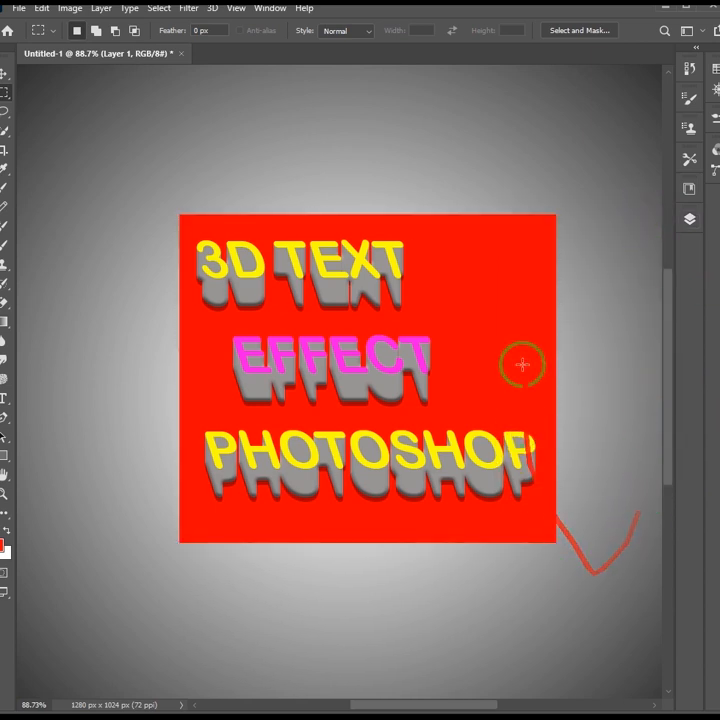
- Scale the red rectangle to about 103%, roughly 596 by 520 px, and position it behind the text lines
click(5, 73)
drag(527, 362, 558, 379)
key(ctrl+t)
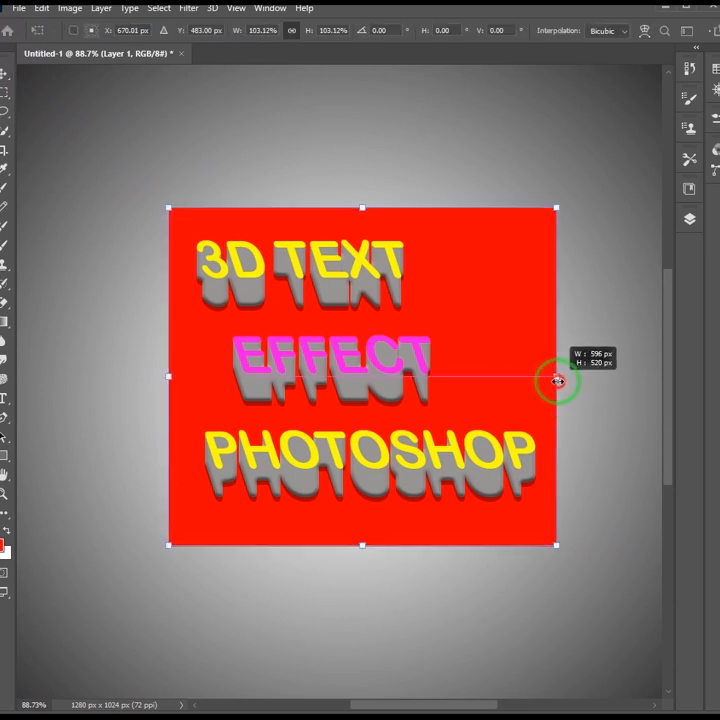
drag(504, 364, 496, 365)
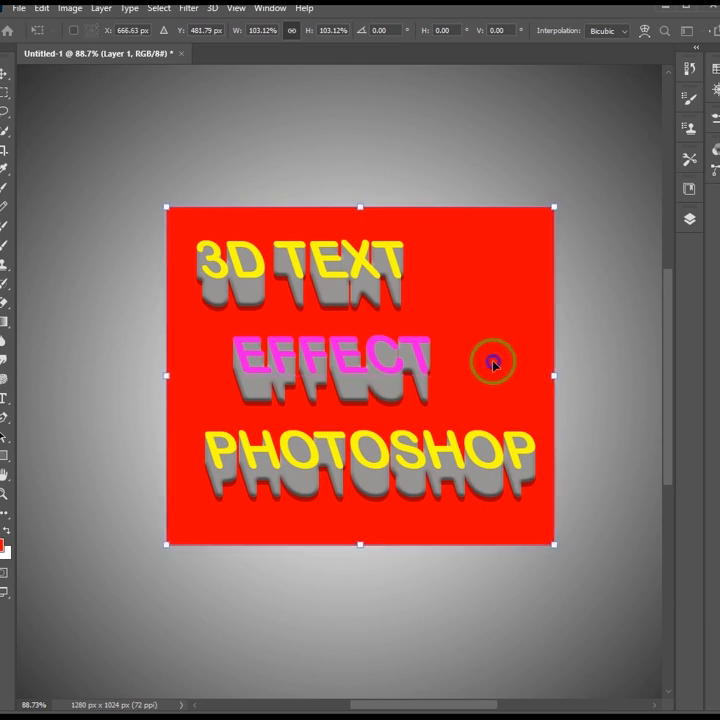
- Skew the red rectangle's corners into a slanted panel matching the text, with the right side at about 12 degrees
right_click(493, 365)
click(511, 415)
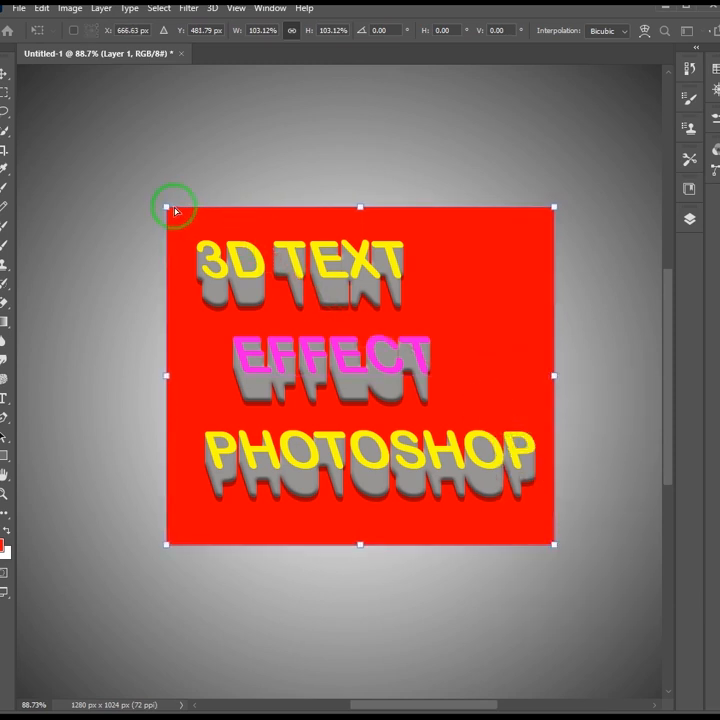
drag(167, 209, 142, 213)
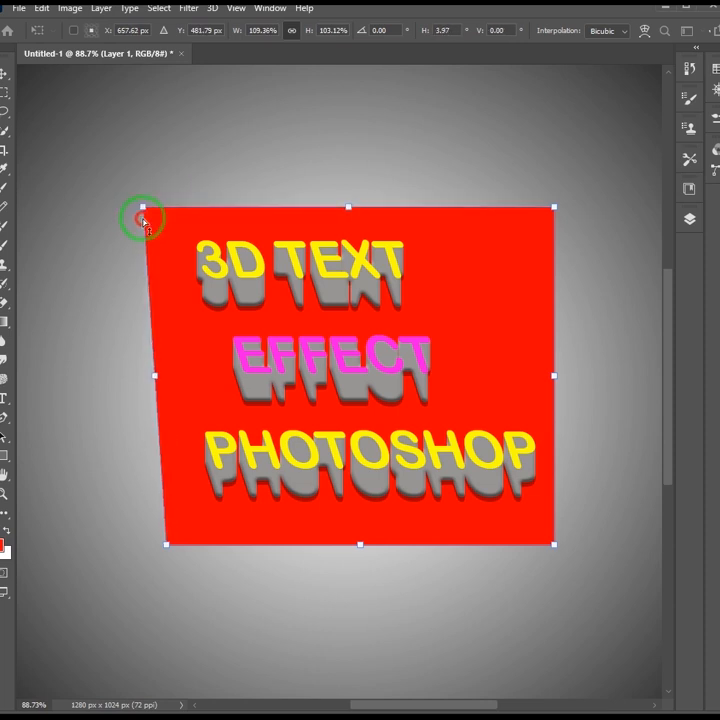
drag(171, 545, 202, 547)
drag(555, 208, 503, 214)
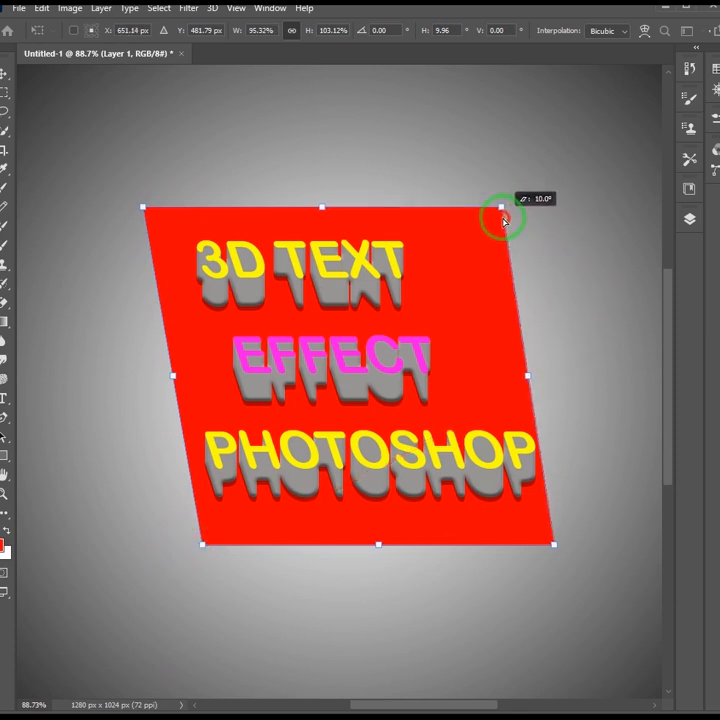
drag(555, 549, 567, 541)
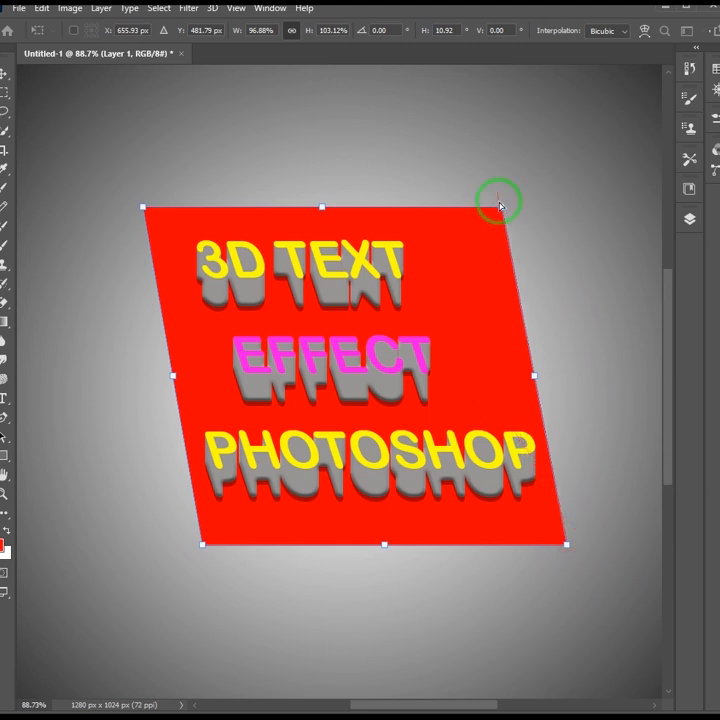
drag(502, 209, 495, 214)
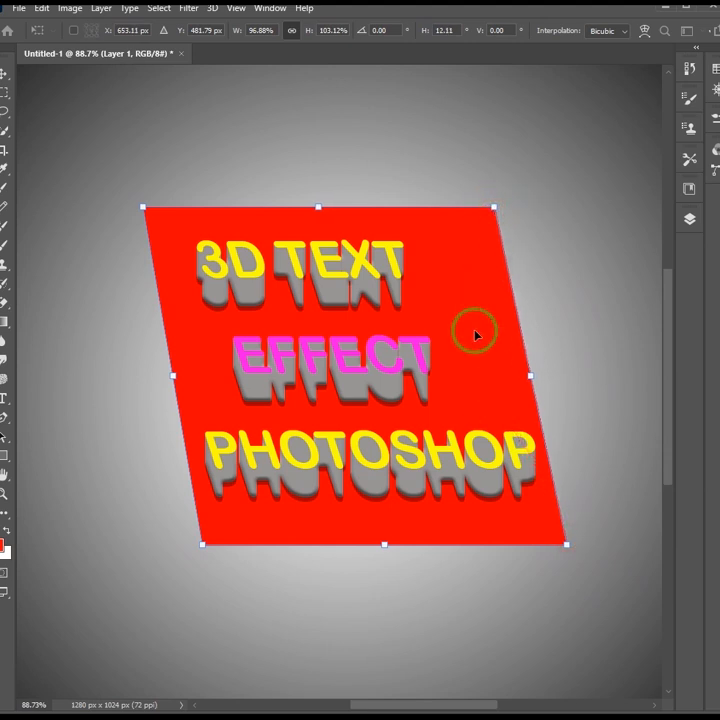
scroll(418, 418, up, 1)
scroll(418, 418, up, 1)
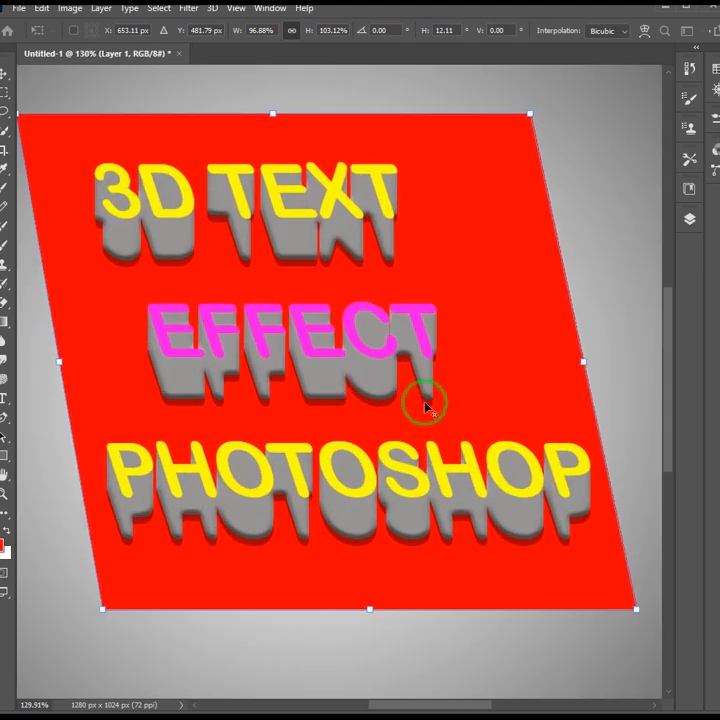
scroll(428, 402, down, 1)
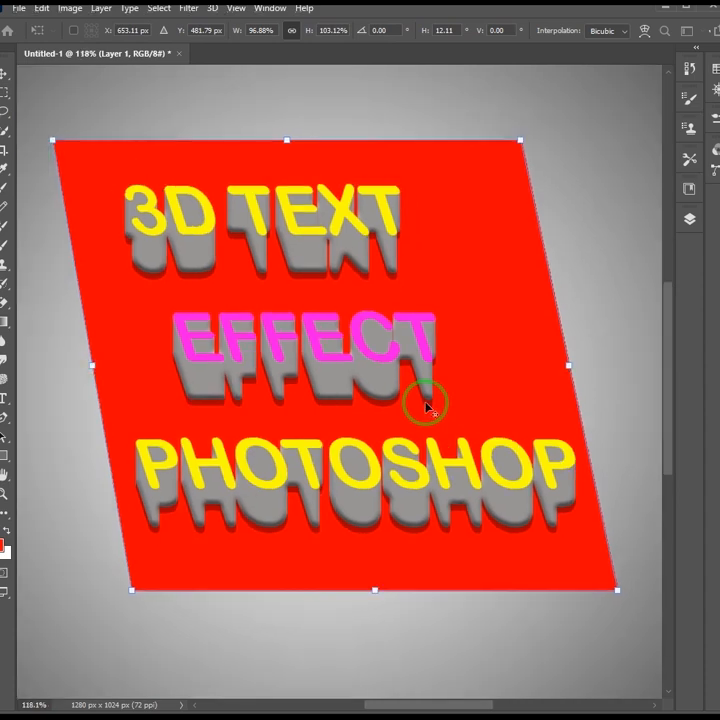
- Duplicate the red panel layer and place the original Layer 1 in its own group beneath the copy
click(692, 222)
double_click(609, 409)
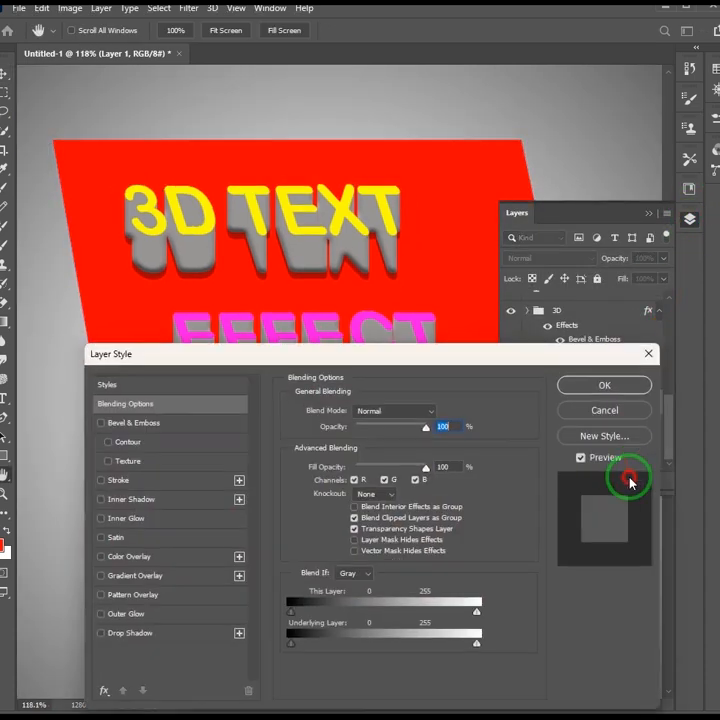
click(649, 353)
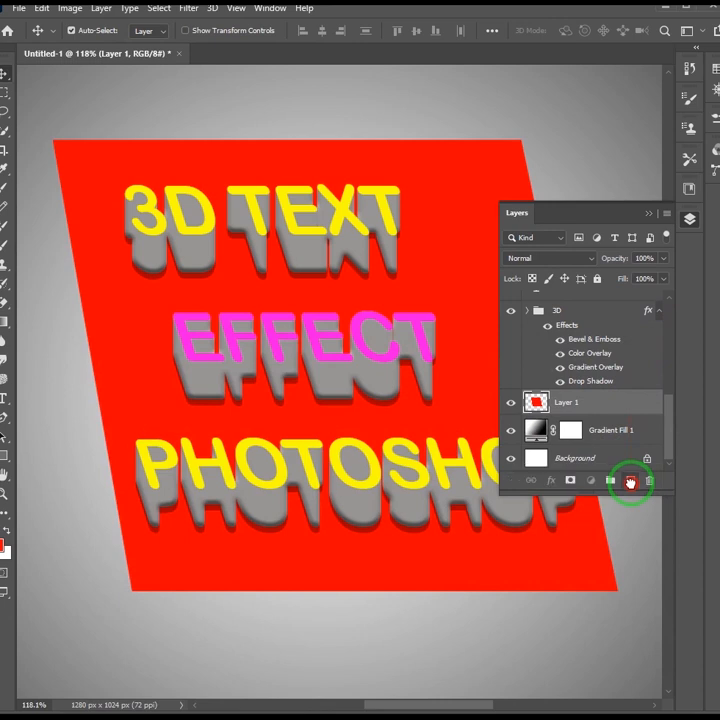
drag(631, 483, 631, 483)
click(599, 429)
key(ctrl+g)
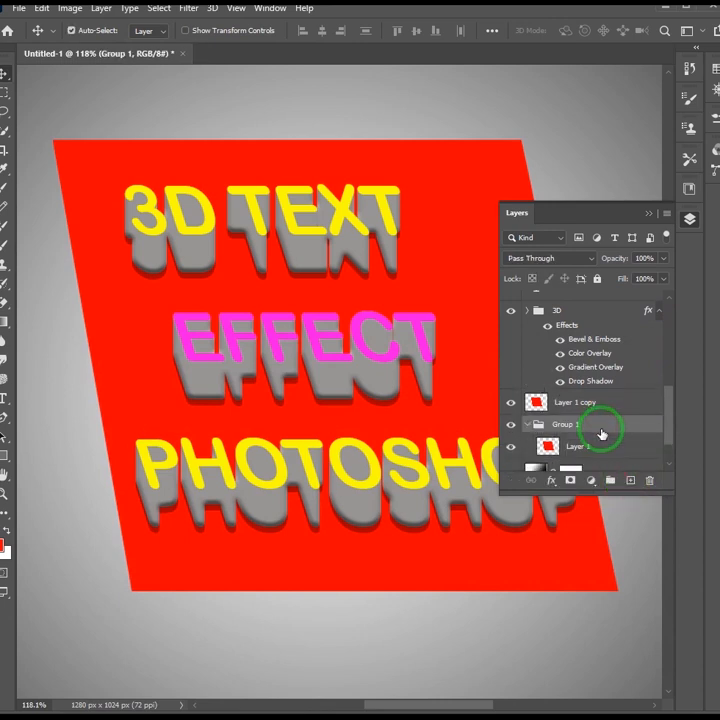
- Build the panel's extrusion inside Group 1 by duplicating Layer 1 about 44 times, each copy nudged down one pixel
click(603, 446)
key(ctrl+j)
key(ctrl+j)
key(ctrl+j)
key(alt+Down)
key(alt+Down)
key(alt+Down)
key(alt+Down)
key(alt+Down)
key(alt+Down)
key(alt+Down)
key(alt+Down)
key(alt+Down)
key(alt+Down)
key(alt+Down)
key(alt+Down)
key(alt+Down)
key(alt+Down)
key(alt+Down)
key(alt+Down)
key(alt+Down)
key(alt+Down)
key(alt+Down)
key(alt+Down)
key(alt+Down)
key(alt+Down)
key(alt+Down)
key(alt+Down)
key(alt+Down)
key(alt+Down)
key(alt+Down)
key(alt+Down)
key(alt+Down)
key(alt+Down)
key(alt+Down)
key(alt+Down)
key(alt+Down)
key(alt+Down)
key(alt+Down)
key(alt+Down)
key(alt+Down)
key(alt+Down)
key(alt+Down)
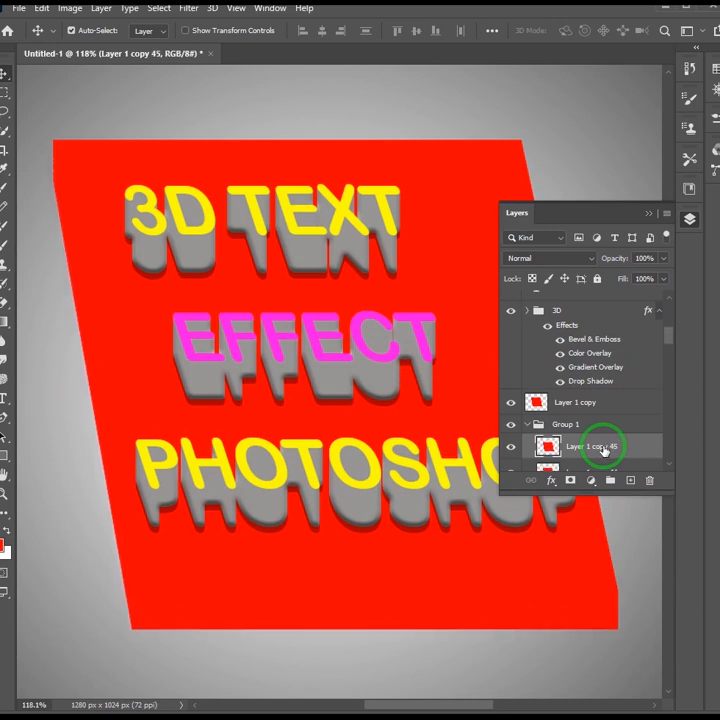
- Collapse Group 1 and give it an inner bevel, a pattern overlay and a gradient overlay
click(525, 426)
click(567, 426)
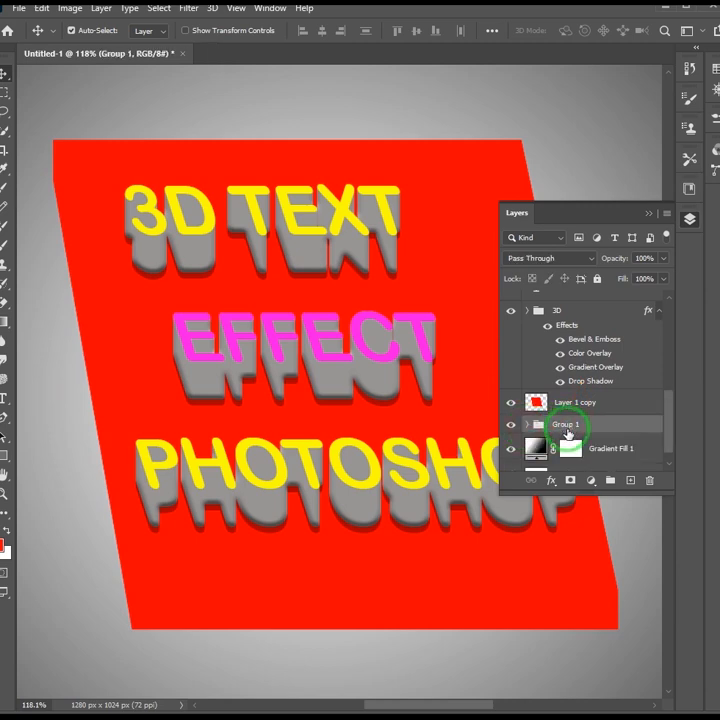
click(549, 481)
click(565, 518)
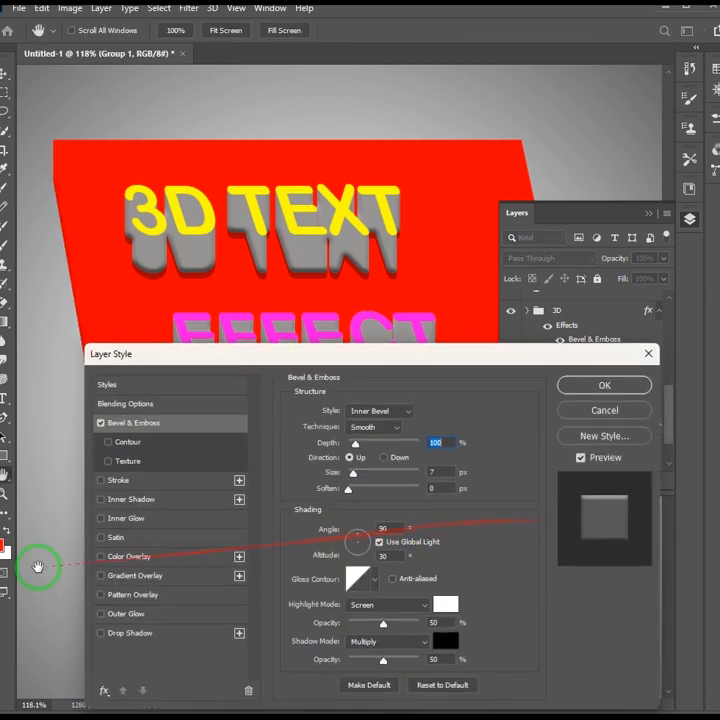
click(133, 595)
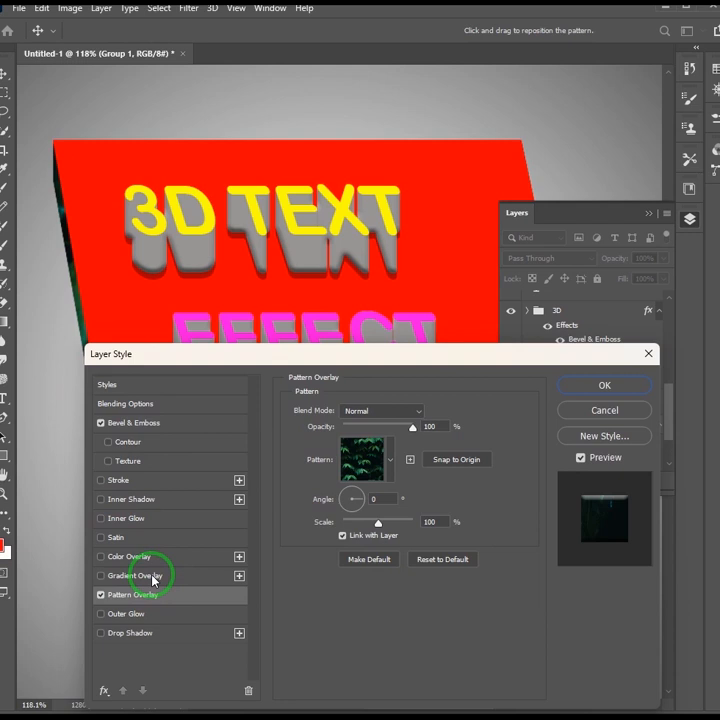
click(153, 578)
- Add a color overlay to Group 1 and set its color to golden yellow
click(152, 557)
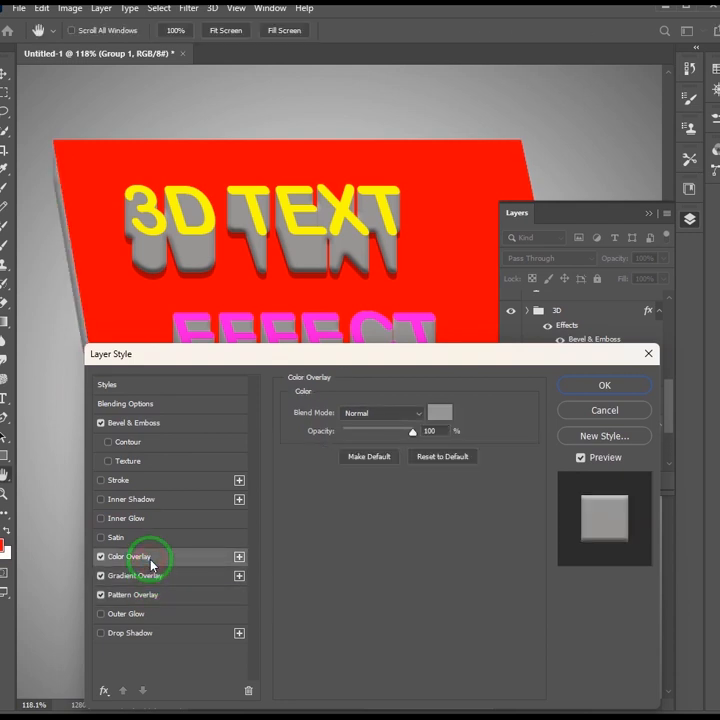
click(443, 416)
click(235, 616)
drag(192, 478, 216, 458)
click(362, 452)
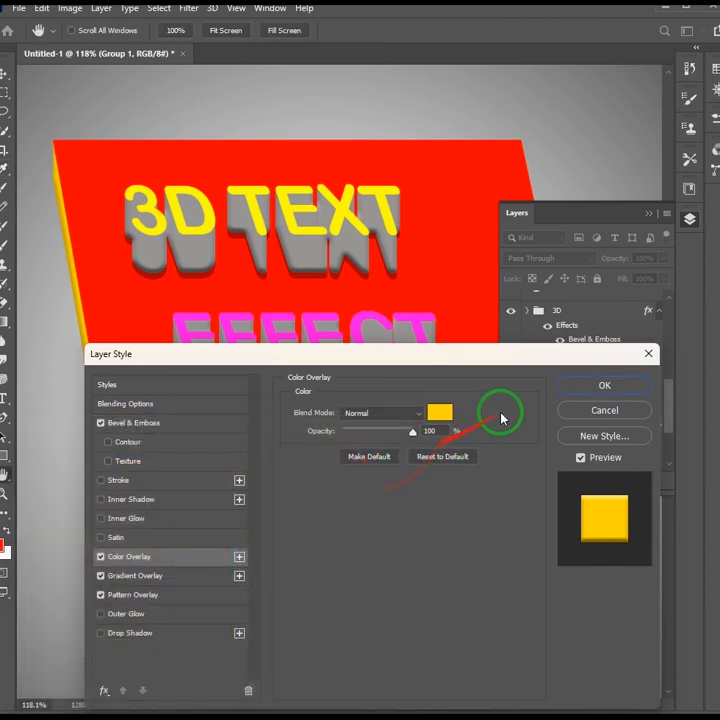
- Add a drop shadow to Group 1 with an 18 px distance and 40% spread, and apply the layer style
click(155, 636)
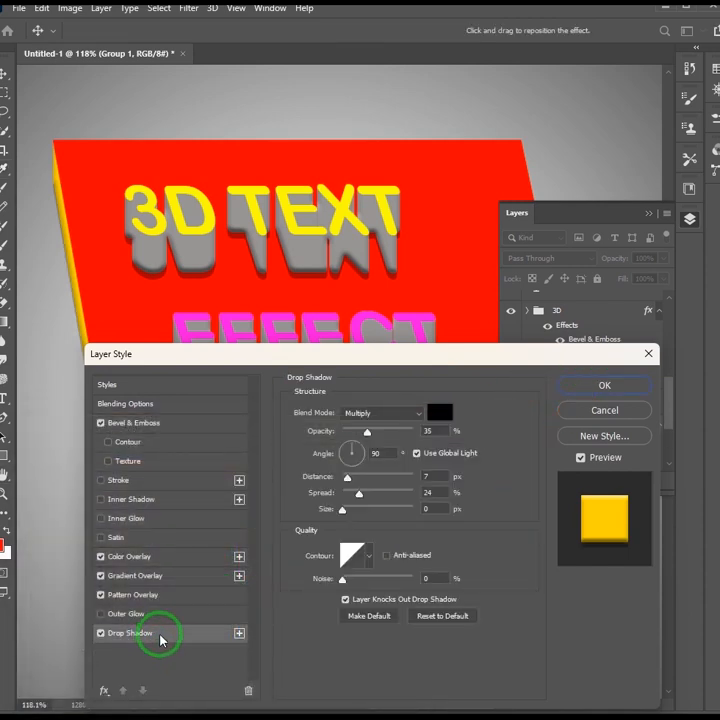
drag(497, 353, 457, 124)
mouse_move(318, 263)
mouse_down()
mouse_move(331, 267)
mouse_move(307, 248)
mouse_move(326, 249)
mouse_move(314, 250)
mouse_up()
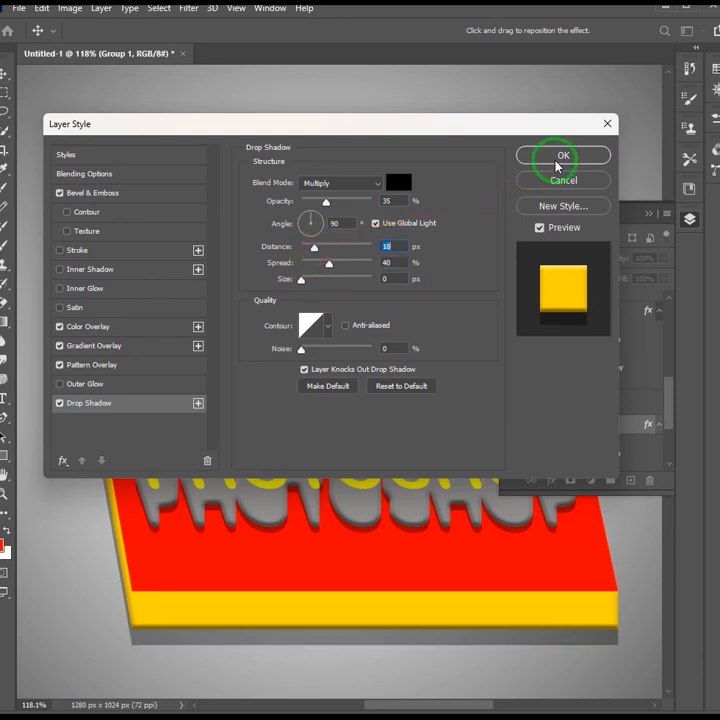
click(556, 160)
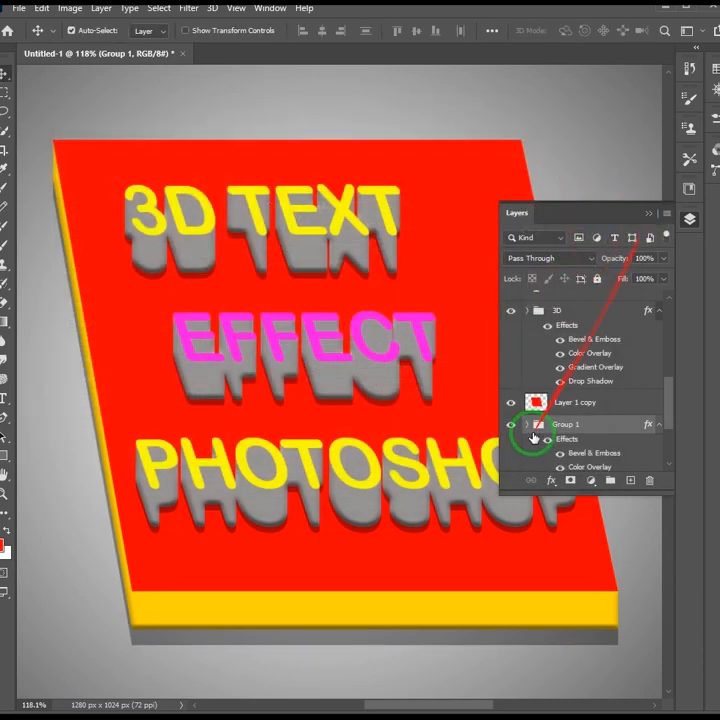
- Compare the panel with and without Group 1's extrusion and inspect the whole 3D composition
click(512, 428)
click(512, 428)
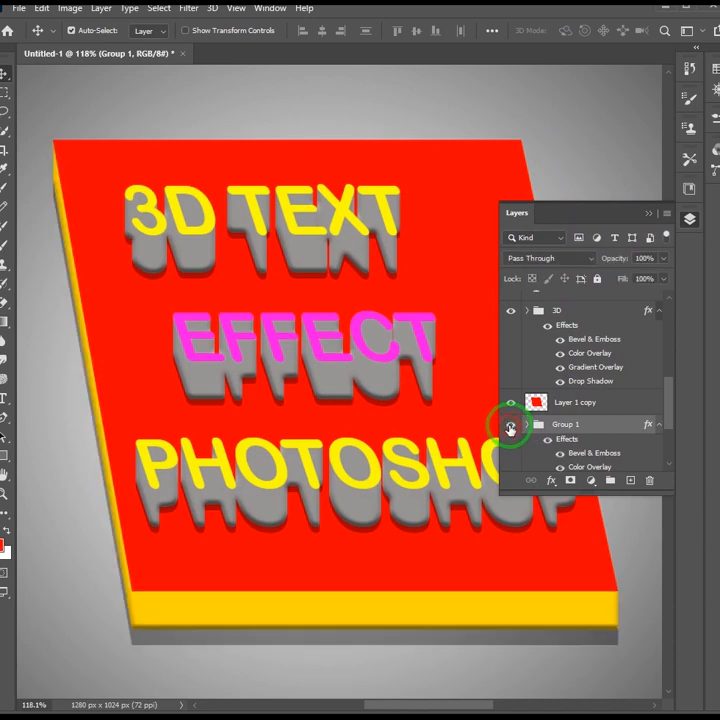
click(510, 429)
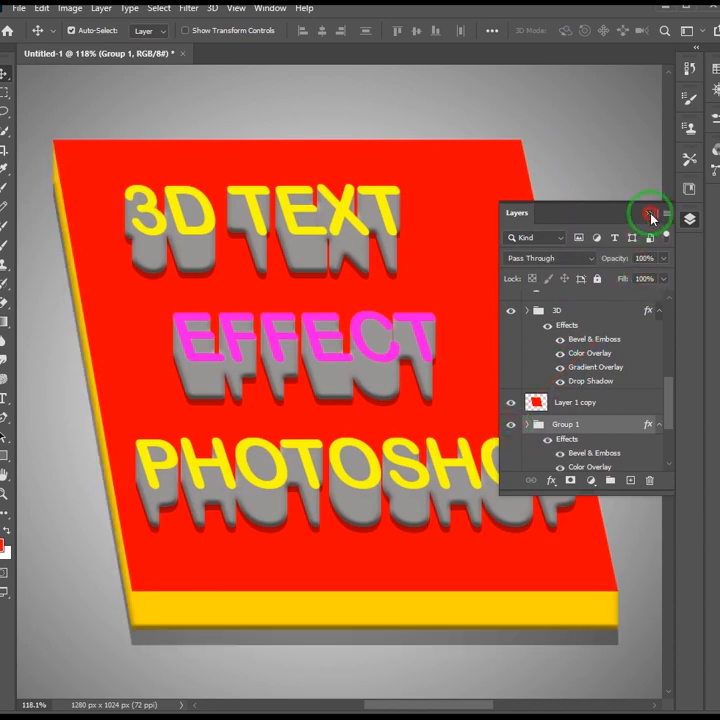
click(650, 215)
scroll(294, 548, up, 2)
scroll(294, 548, down, 1)
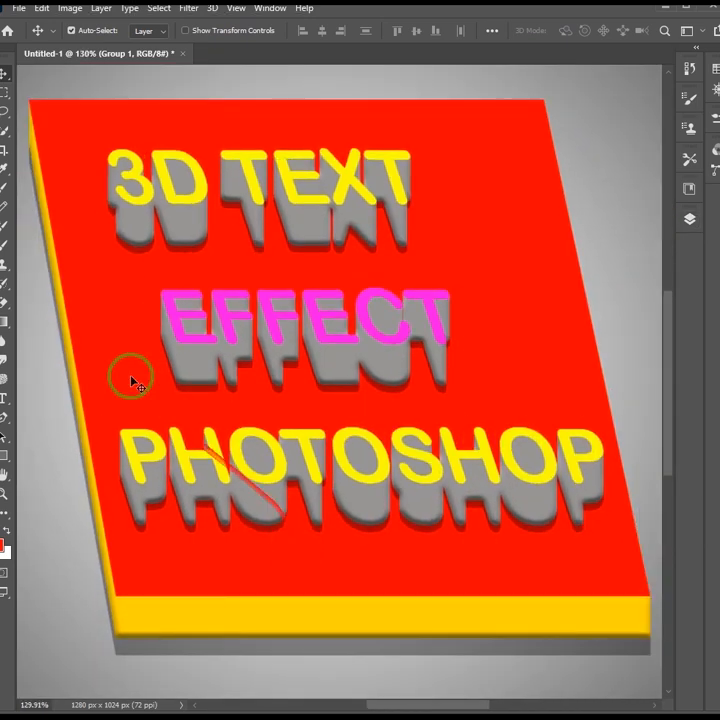